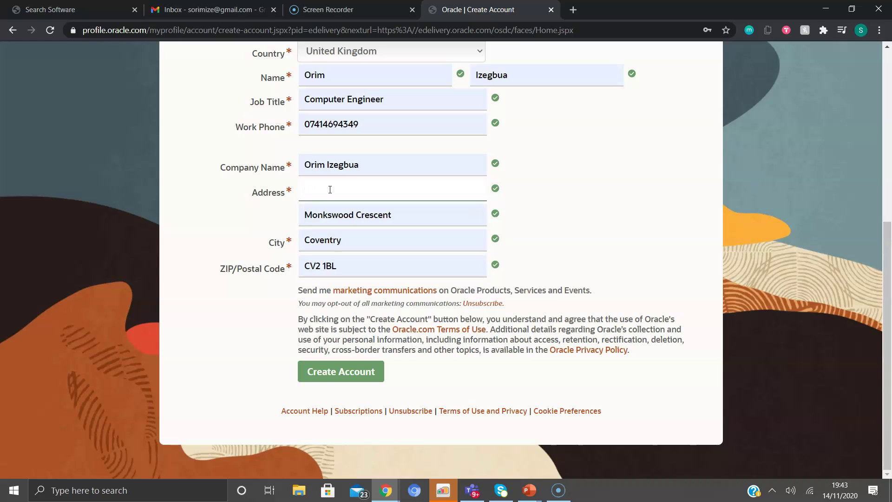
Enter the house number, replace the street line with the new street, and submit the registration form
{"action": "left_click", "coordinate": [378, 216]}
{"action": "left_click_drag", "start_coordinate": [413, 215], "coordinate": [226, 223]}
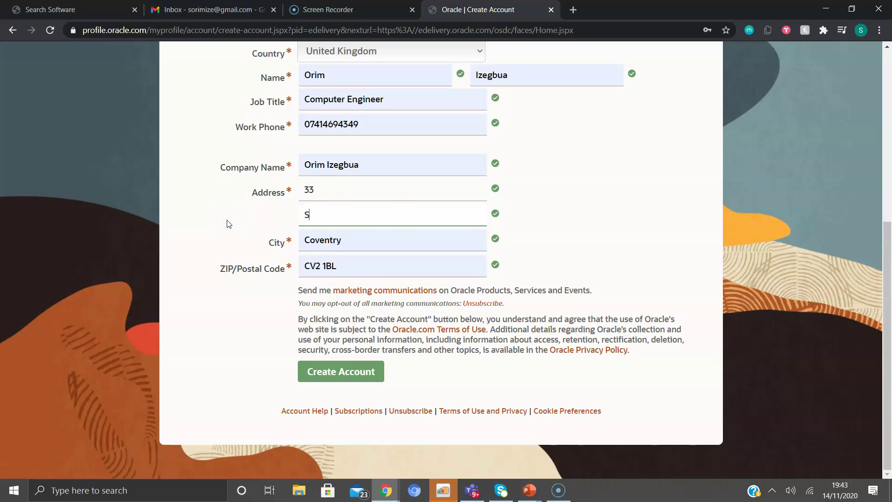
{"action": "left_click", "coordinate": [358, 372]}
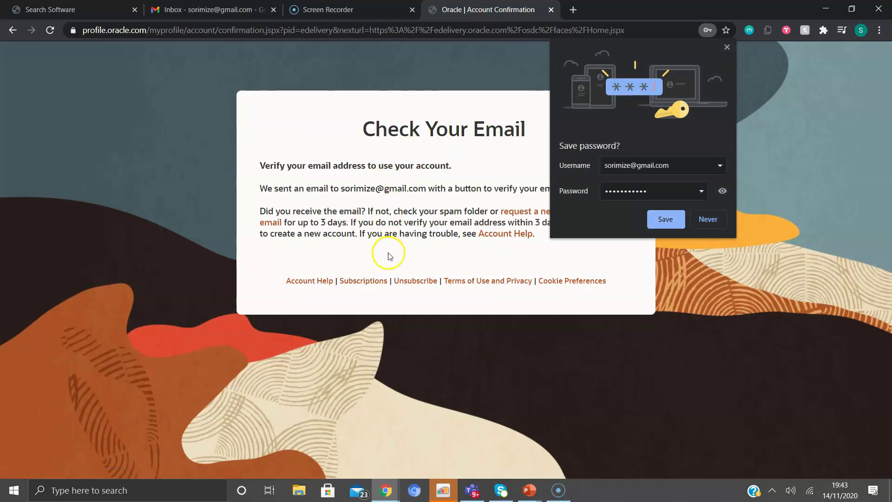
Save the Oracle account password in Chrome and dismiss the compromised-password warning
{"action": "left_click", "coordinate": [669, 220]}
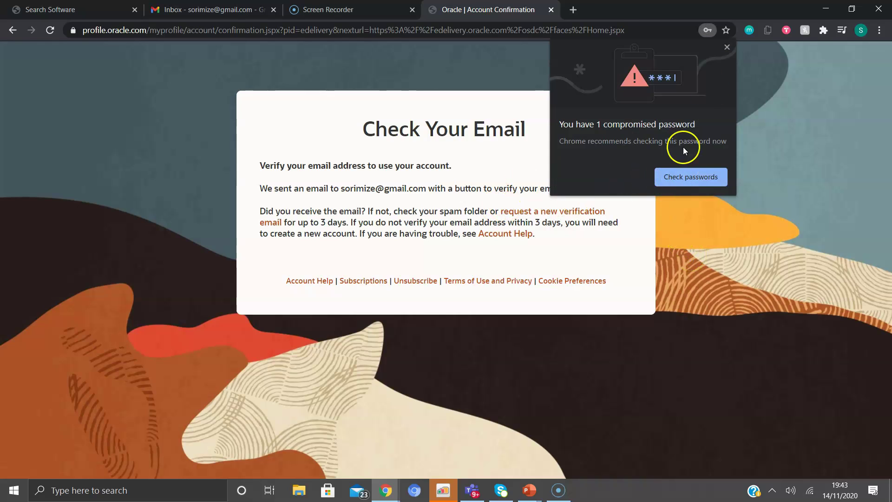
{"action": "left_click", "coordinate": [727, 45]}
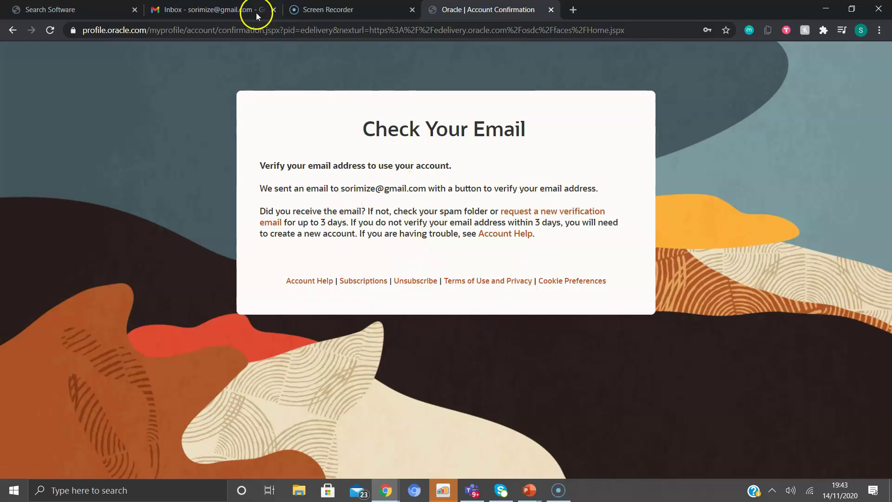
Reload the Gmail inbox, open Oracle's verification email, and verify the email address
{"action": "left_click", "coordinate": [223, 13]}
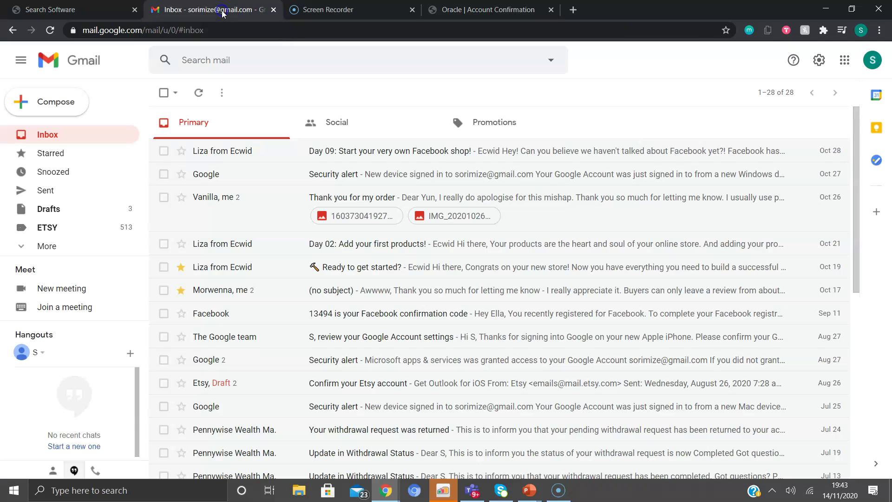
{"action": "left_click", "coordinate": [392, 131]}
{"action": "left_click", "coordinate": [229, 122]}
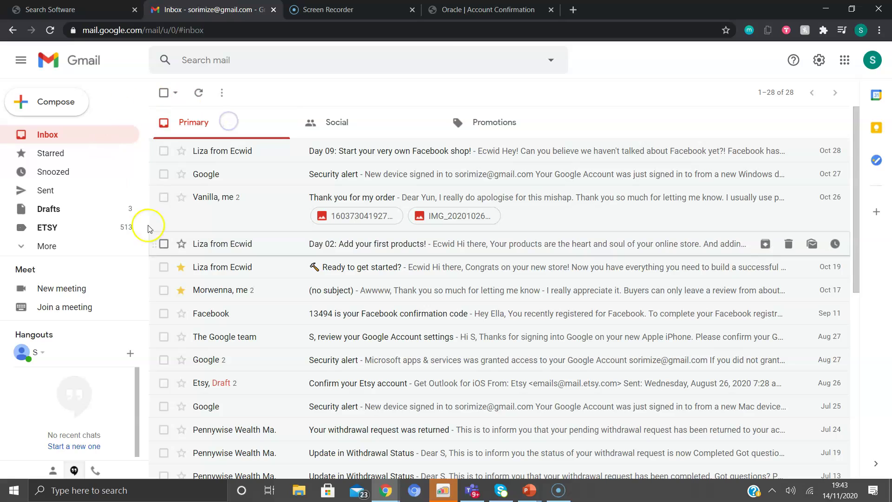
{"action": "left_click", "coordinate": [230, 30]}
{"action": "key", "text": "Return"}
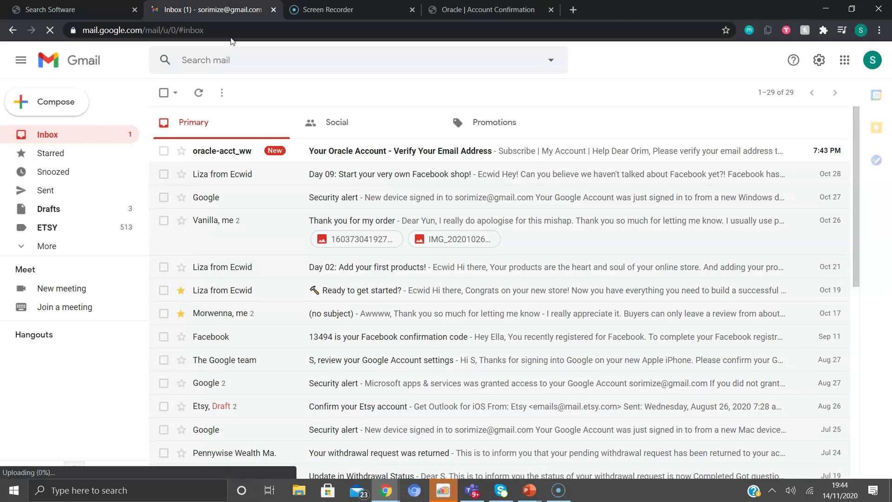
{"action": "left_click", "coordinate": [511, 150]}
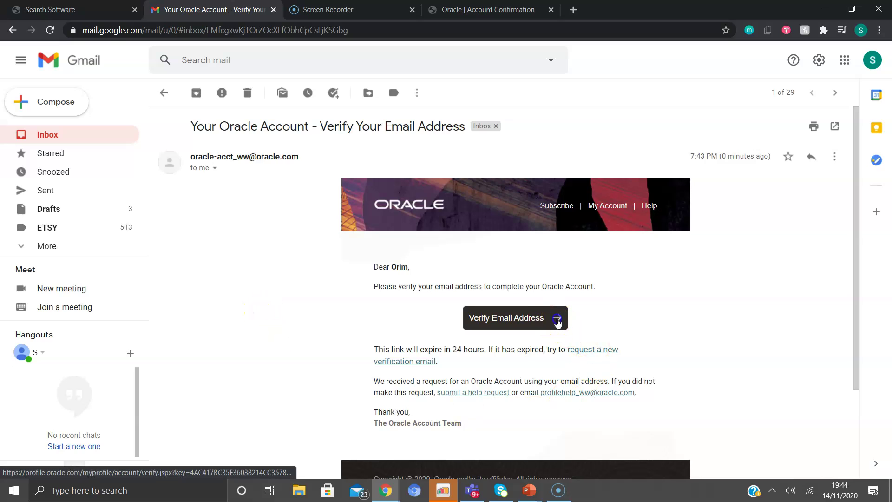
{"action": "left_click", "coordinate": [555, 325]}
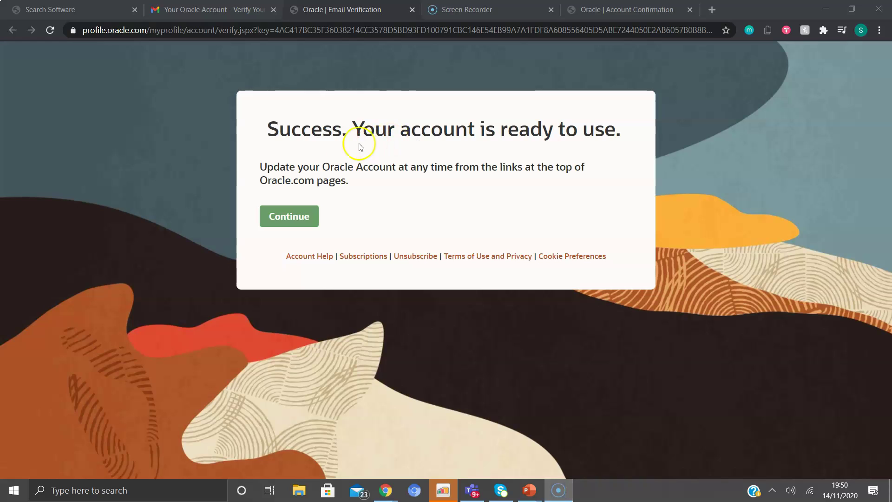
Continue past 'Success. Your account is ready to use.' to the Get Started with your Downloads page
{"action": "left_click", "coordinate": [298, 221]}
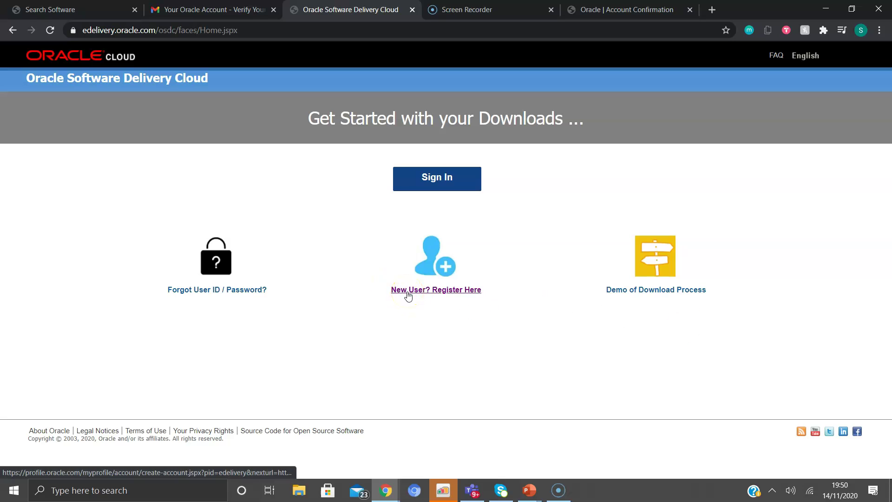
Sign in, search 'Primavera 6 Professional', and pick Primavera P6 Professional Project Management
{"action": "left_click", "coordinate": [436, 179]}
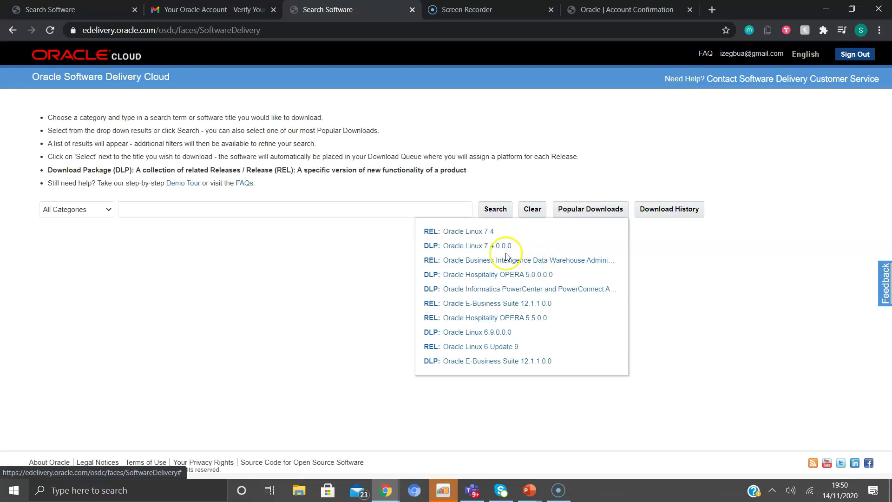
{"action": "left_click", "coordinate": [416, 210]}
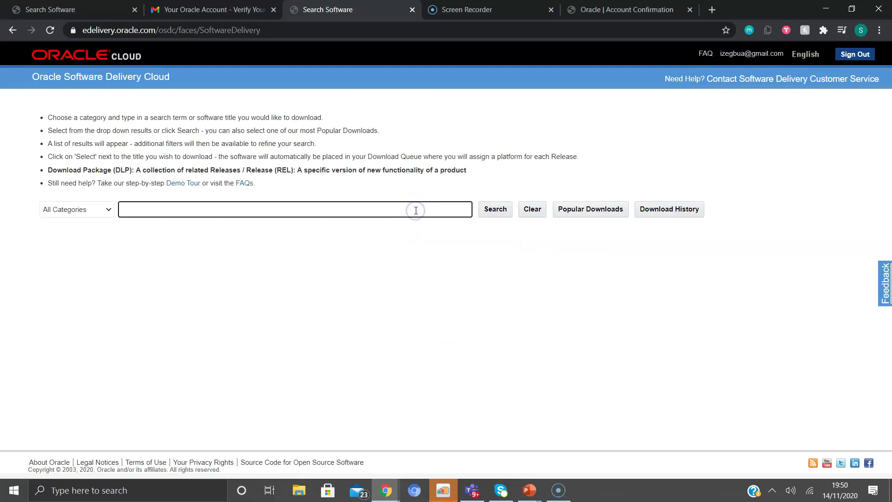
{"action": "type", "text": "PR"}
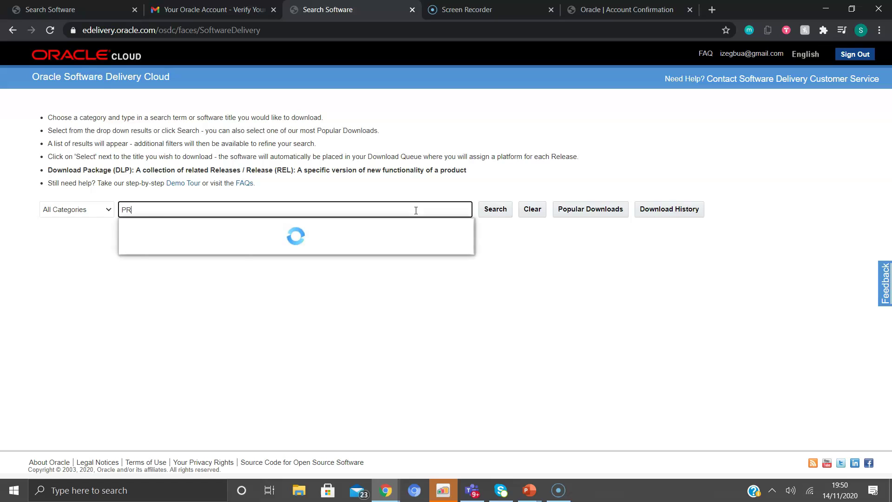
{"action": "type", "text": "IMAVERA"}
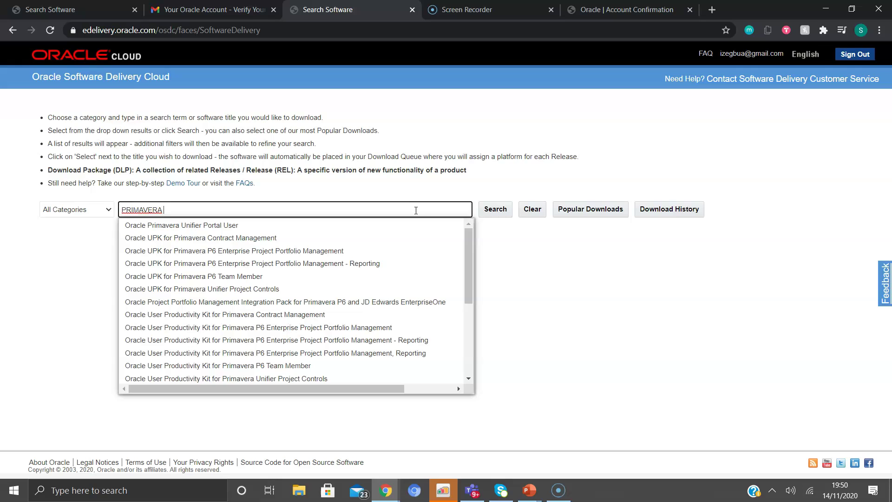
{"action": "key", "text": "BackSpace"}
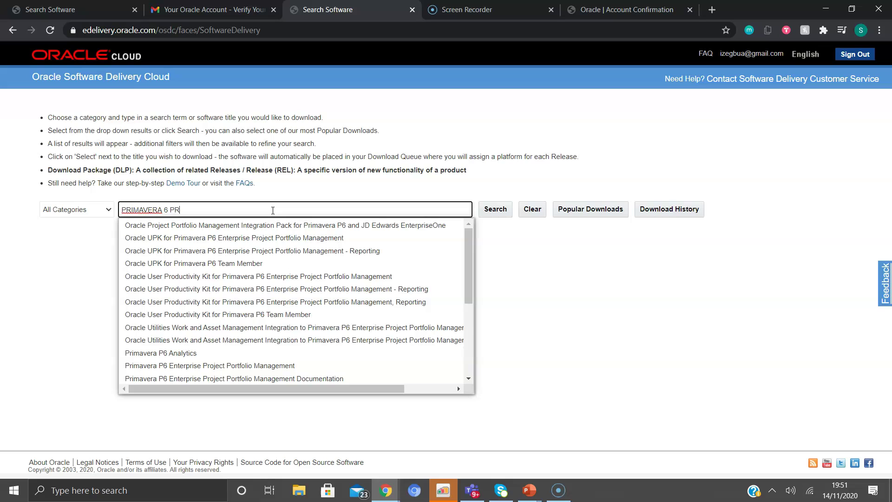
{"action": "type", "text": "OFE"}
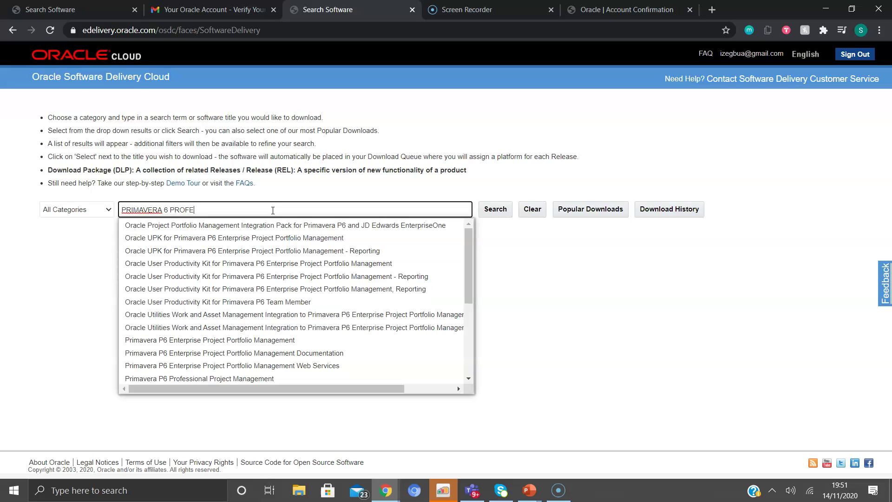
{"action": "type", "text": "SSIONAL"}
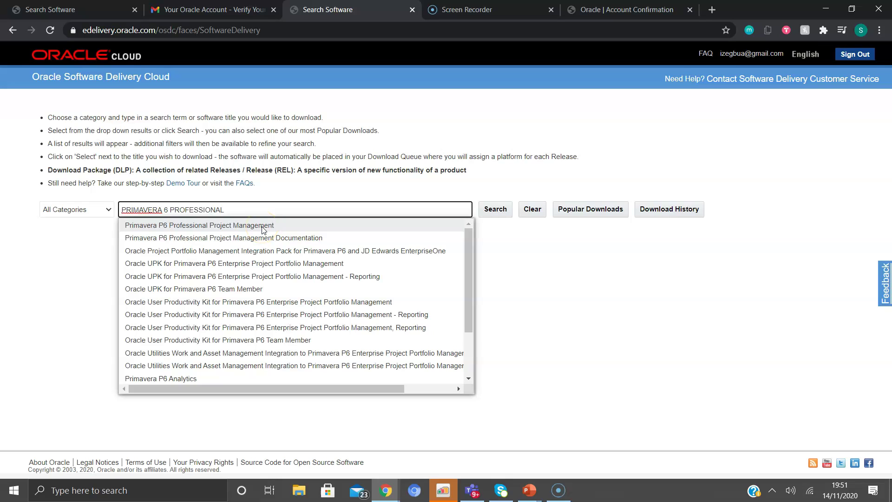
{"action": "left_click", "coordinate": [263, 226]}
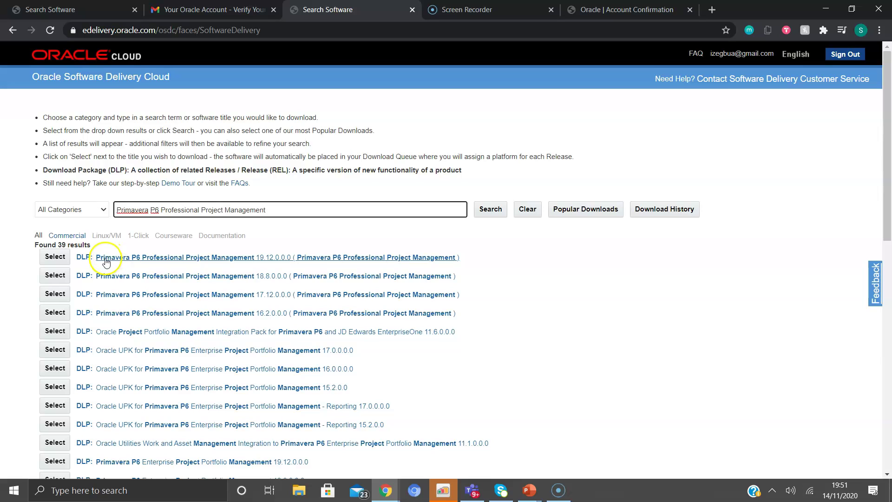
Add the Primavera P6 Professional 19.12.0.0.0 package to the queue and continue to the queue page
{"action": "left_click", "coordinate": [56, 258]}
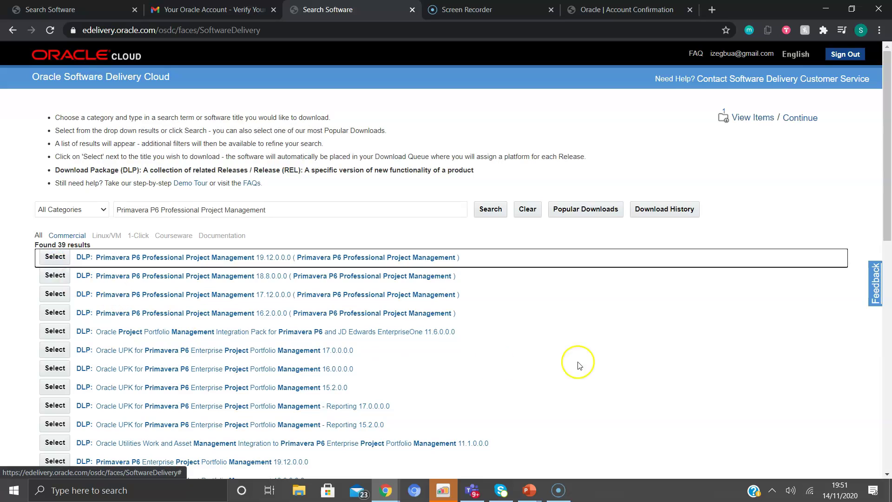
{"action": "left_click", "coordinate": [749, 120]}
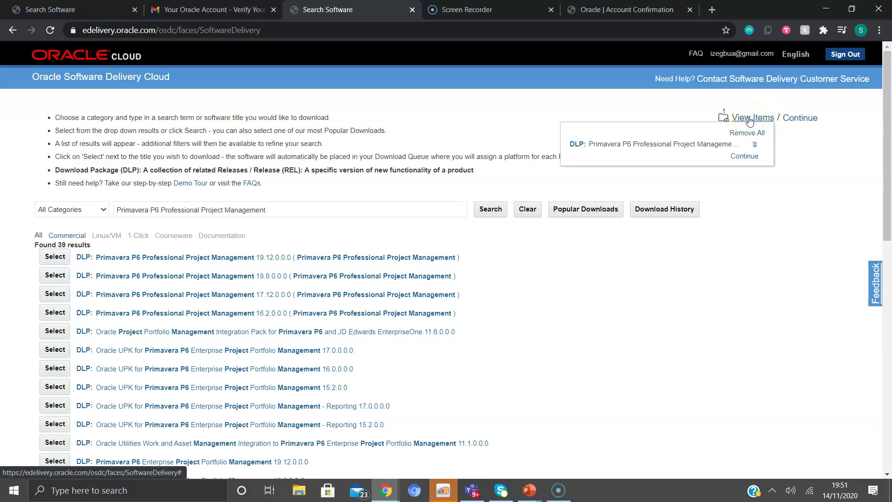
{"action": "left_click", "coordinate": [744, 156]}
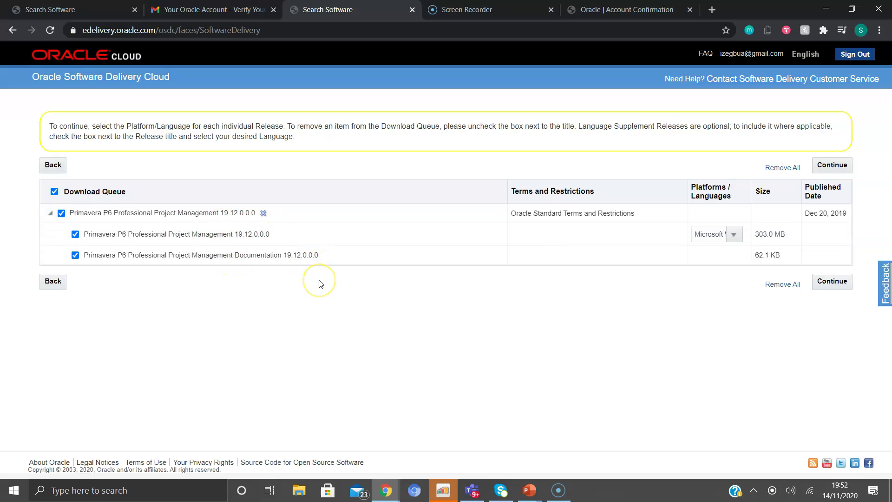
Keep Microsoft Windows x64 (64-bit) as the release platform and continue
{"action": "left_click", "coordinate": [734, 235]}
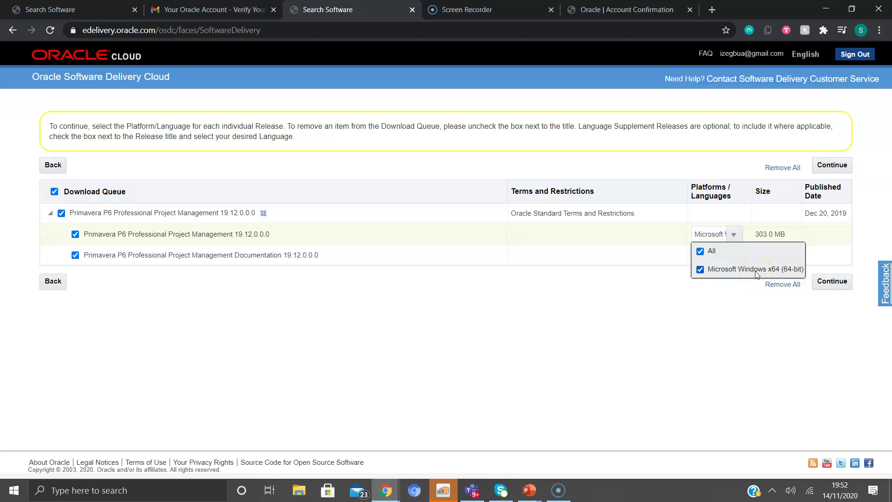
{"action": "left_click", "coordinate": [639, 286]}
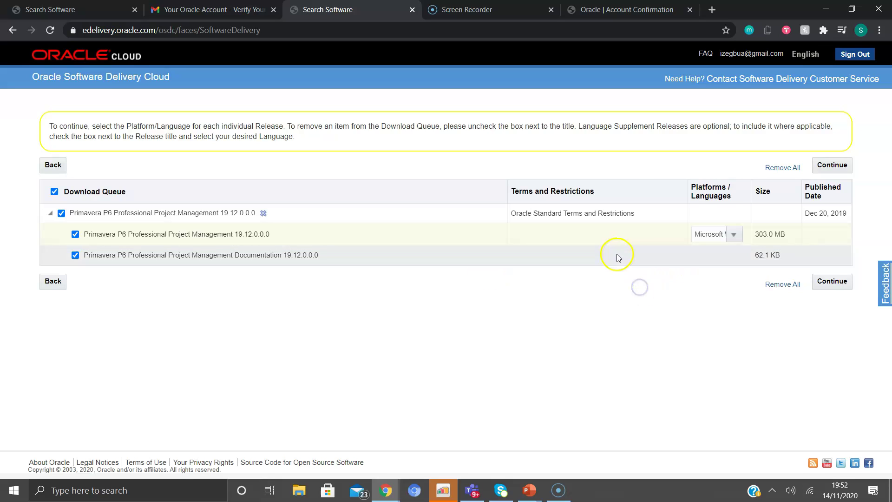
{"action": "left_click", "coordinate": [828, 285]}
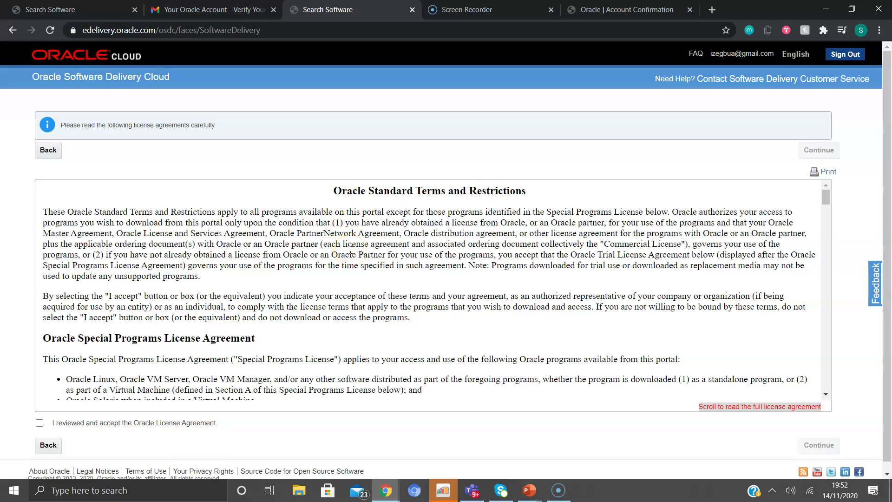
Read through the license text, accept the Oracle License Agreement, and continue to the file list
{"action": "scroll", "coordinate": [351, 251], "scroll_direction": "down", "scroll_amount": 3}
{"action": "scroll", "coordinate": [352, 254], "scroll_direction": "up", "scroll_amount": 3}
{"action": "scroll", "coordinate": [350, 251], "scroll_direction": "down", "scroll_amount": 3}
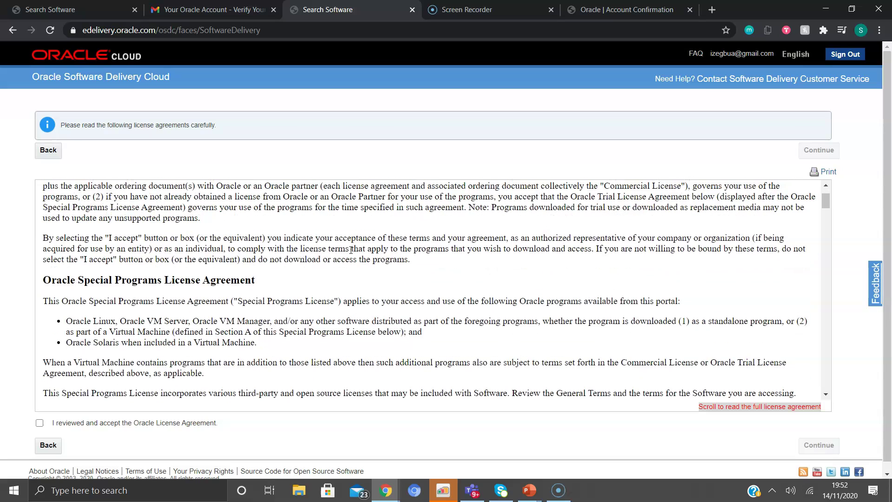
{"action": "scroll", "coordinate": [351, 254], "scroll_direction": "down", "scroll_amount": 3}
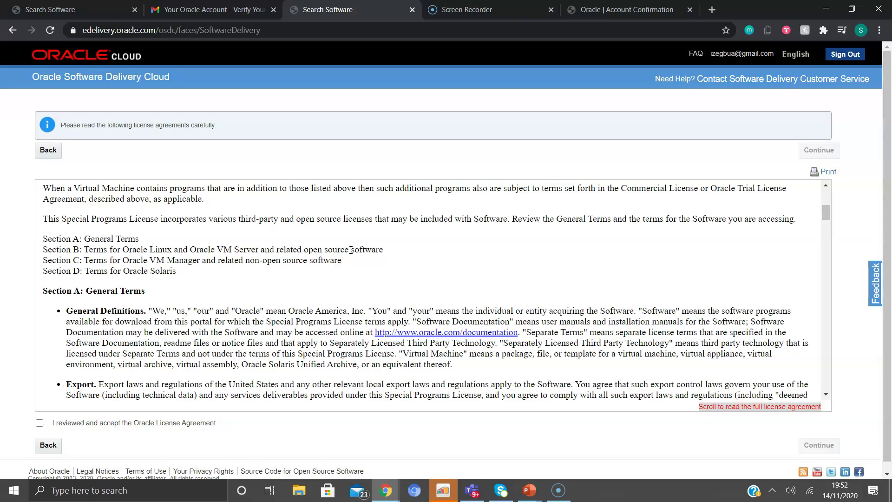
{"action": "scroll", "coordinate": [350, 249], "scroll_direction": "down", "scroll_amount": 10}
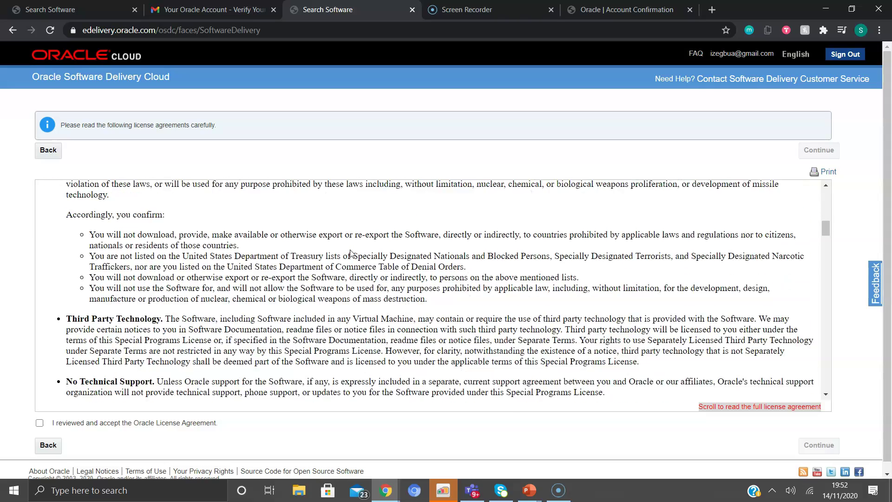
{"action": "scroll", "coordinate": [351, 253], "scroll_direction": "down", "scroll_amount": 10}
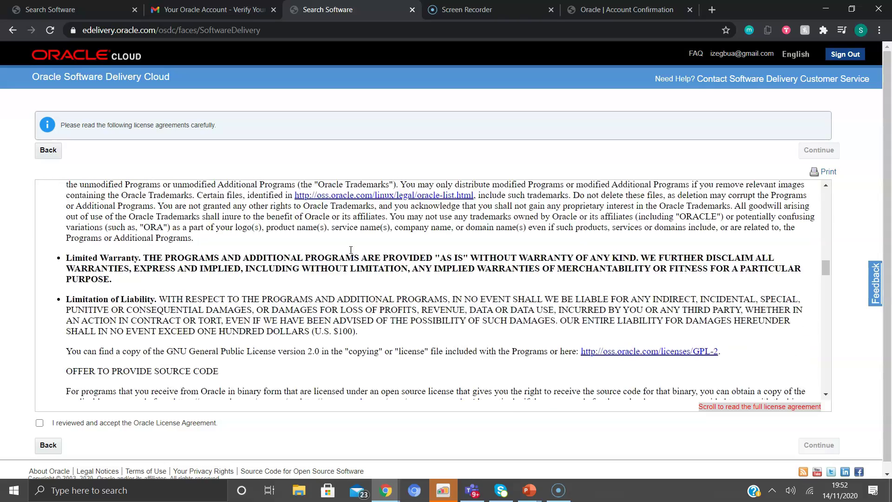
{"action": "scroll", "coordinate": [351, 251], "scroll_direction": "down", "scroll_amount": 10}
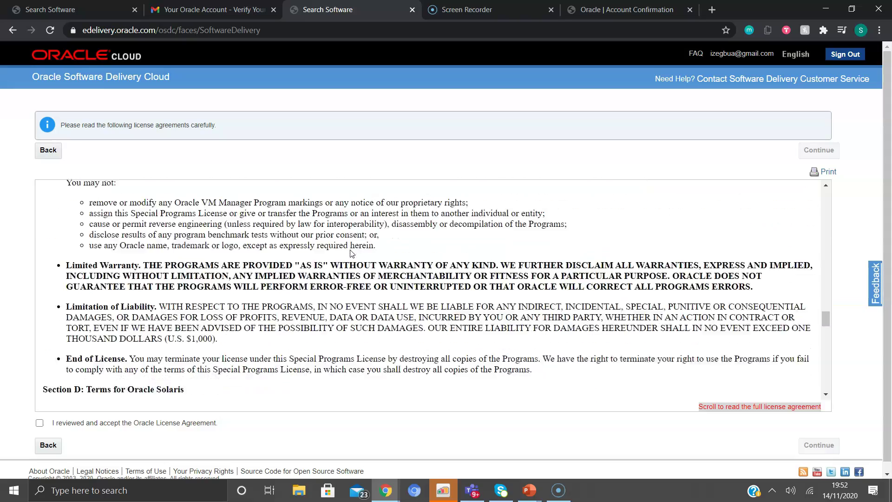
{"action": "scroll", "coordinate": [351, 253], "scroll_direction": "down", "scroll_amount": 10}
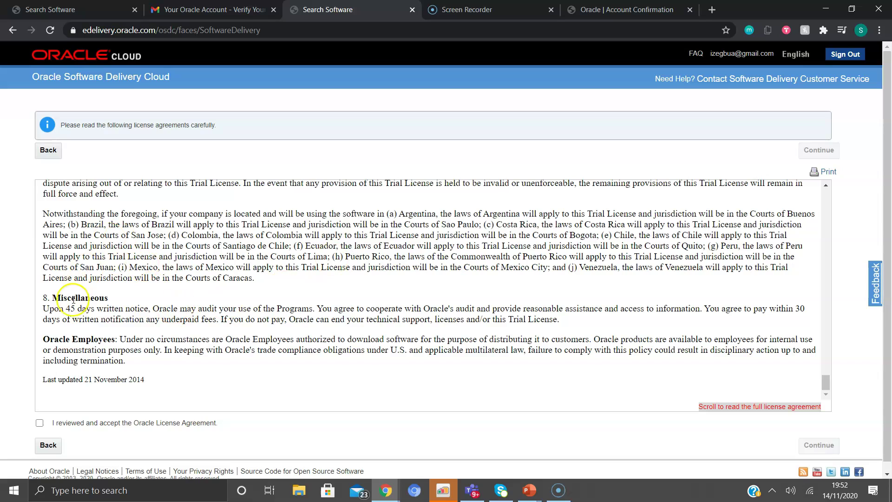
{"action": "left_click", "coordinate": [40, 423]}
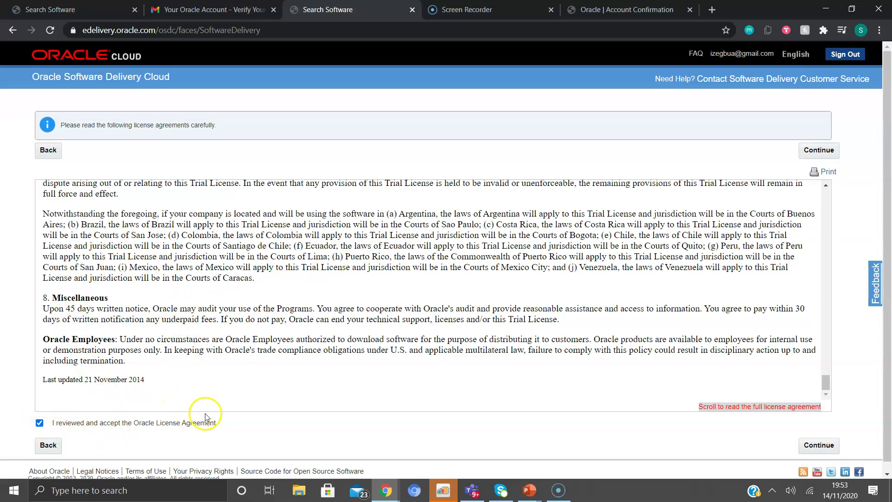
{"action": "left_click", "coordinate": [819, 444]}
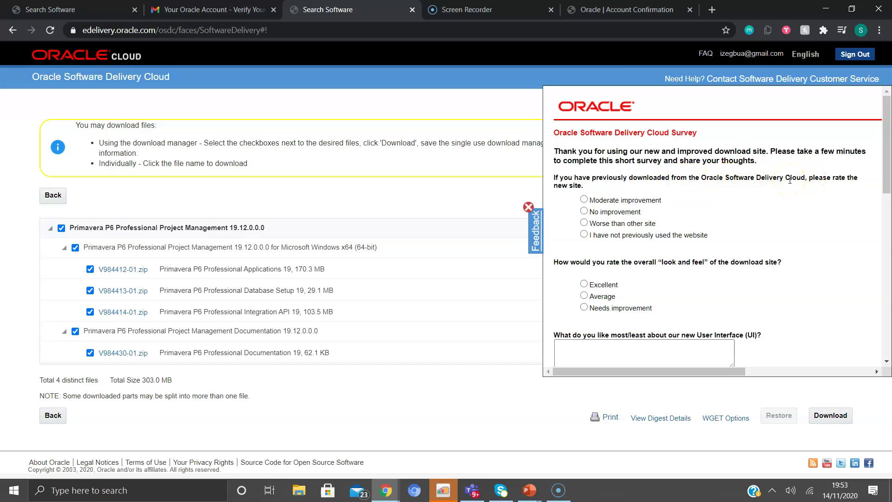
Close the survey, download the Oracle_SSN_DLM download manager for the four files, and launch it
{"action": "left_click", "coordinate": [529, 207]}
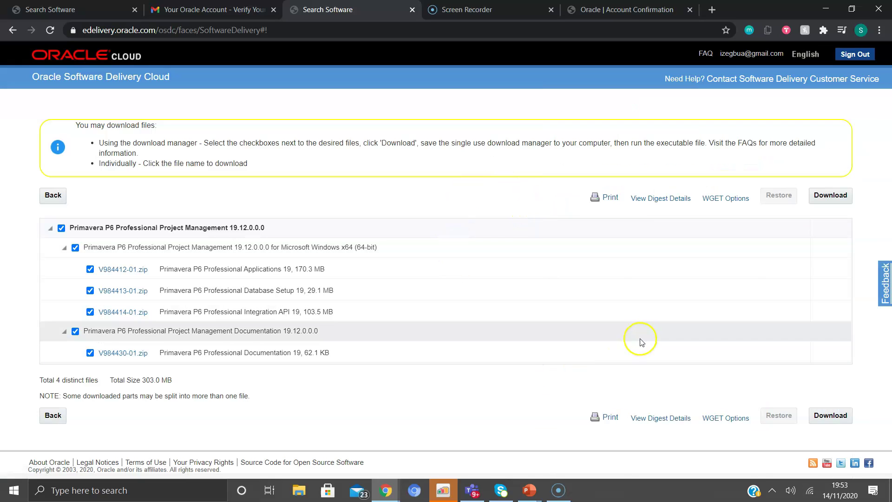
{"action": "left_click", "coordinate": [540, 403]}
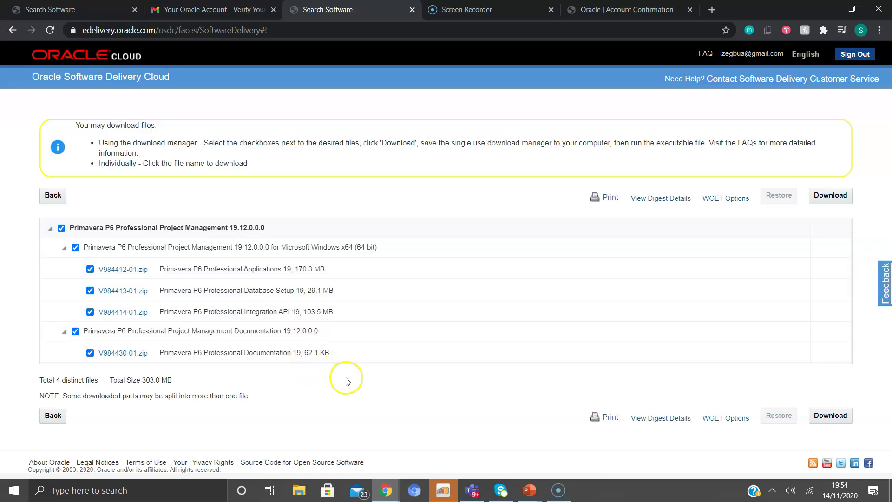
{"action": "left_click", "coordinate": [823, 417]}
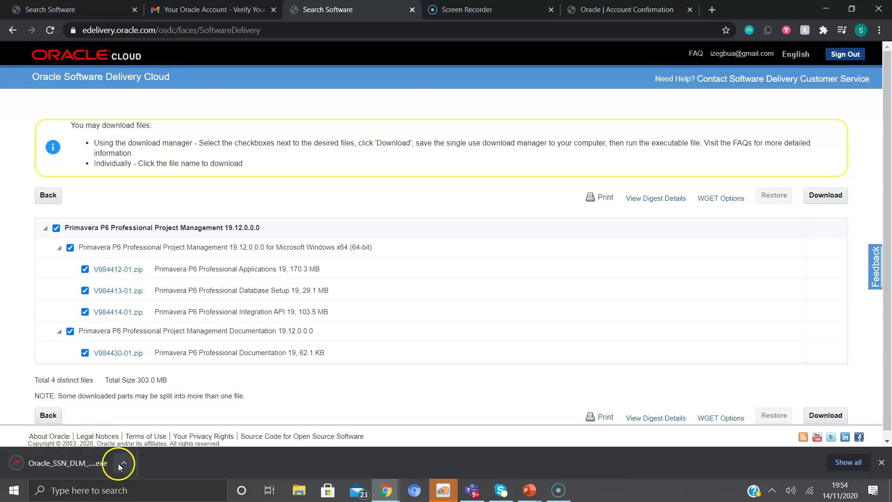
{"action": "left_click", "coordinate": [75, 460]}
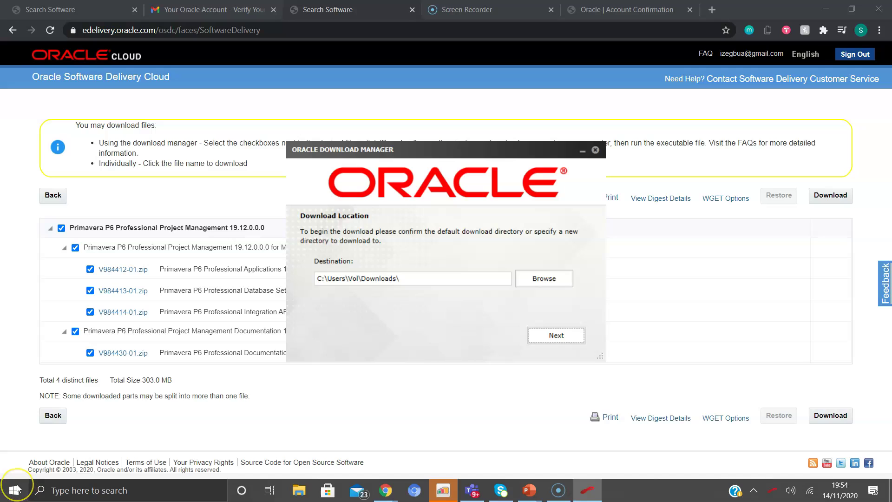
Keep the default Downloads folder as destination and start downloading the four Primavera P6 zip files
{"action": "left_click", "coordinate": [397, 279]}
{"action": "left_click_drag", "start_coordinate": [361, 278], "coordinate": [391, 278]}
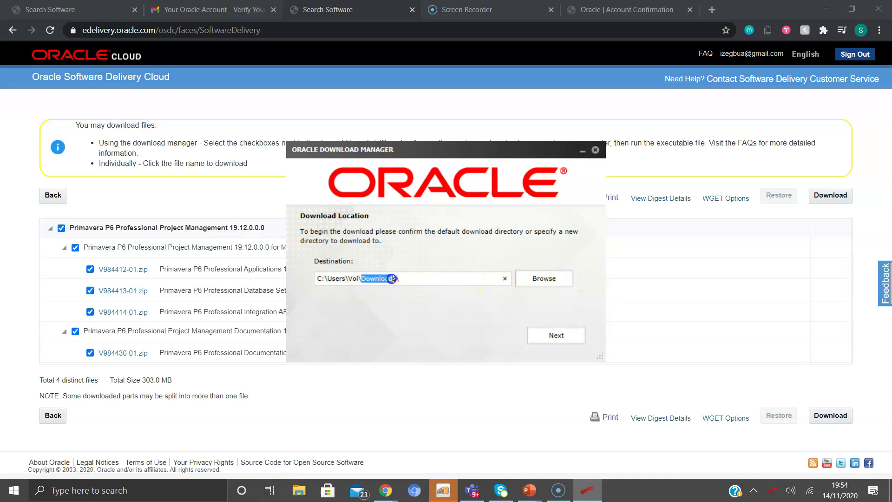
{"action": "left_click", "coordinate": [545, 279]}
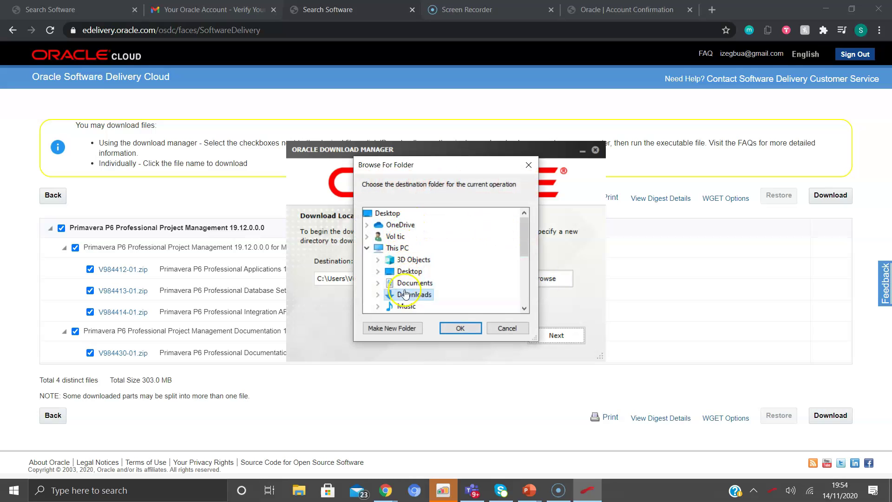
{"action": "mouse_move", "coordinate": [525, 231]}
{"action": "left_mouse_down"}
{"action": "mouse_move", "coordinate": [524, 281]}
{"action": "mouse_move", "coordinate": [524, 246]}
{"action": "left_mouse_up"}
{"action": "left_click", "coordinate": [505, 329]}
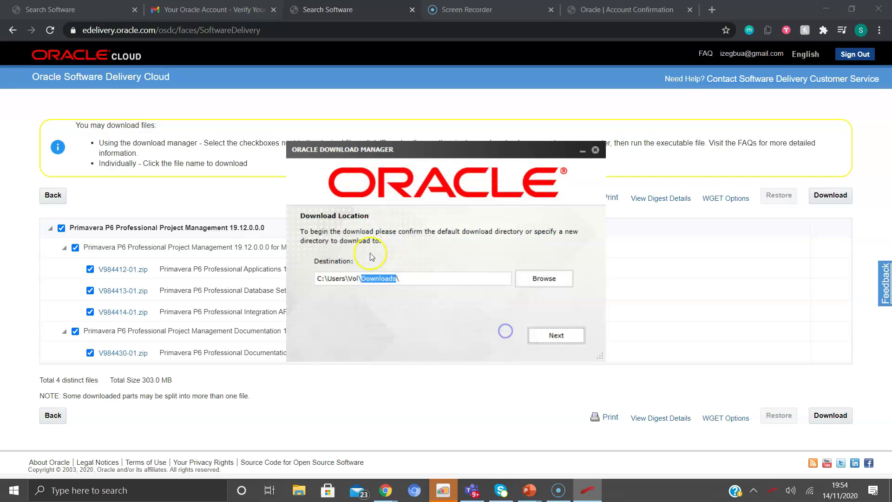
{"action": "left_click", "coordinate": [548, 336]}
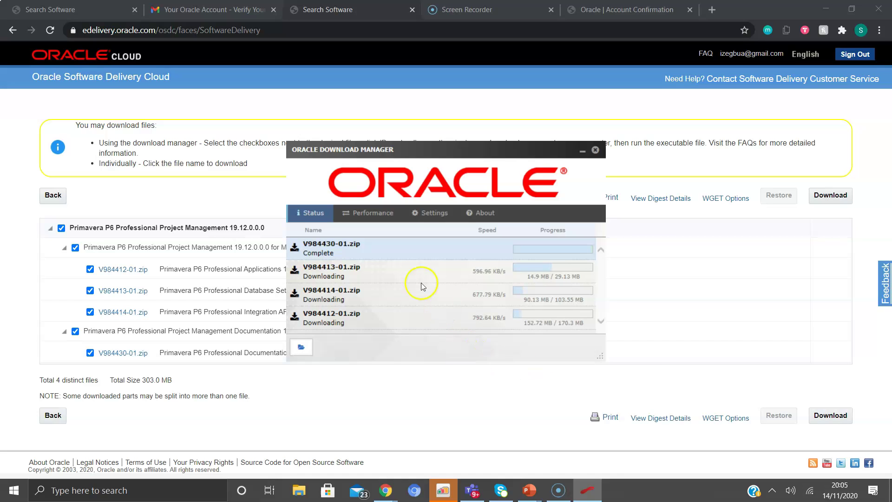
Finish downloading all four Primavera P6 zips, including the 174,388 KB V984412-01.zip, and show them in Downloads
{"action": "left_click", "coordinate": [352, 251]}
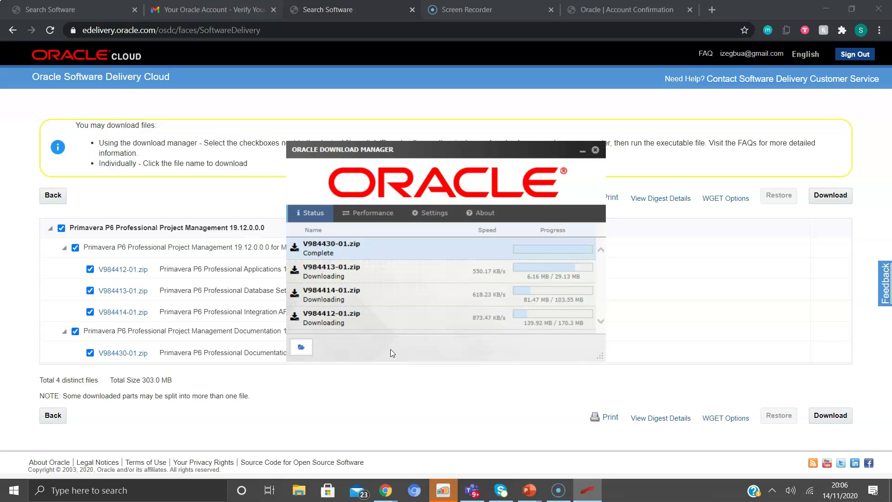
{"action": "left_click", "coordinate": [446, 365]}
{"action": "left_click", "coordinate": [424, 251]}
{"action": "left_click", "coordinate": [587, 275]}
{"action": "left_click", "coordinate": [574, 286]}
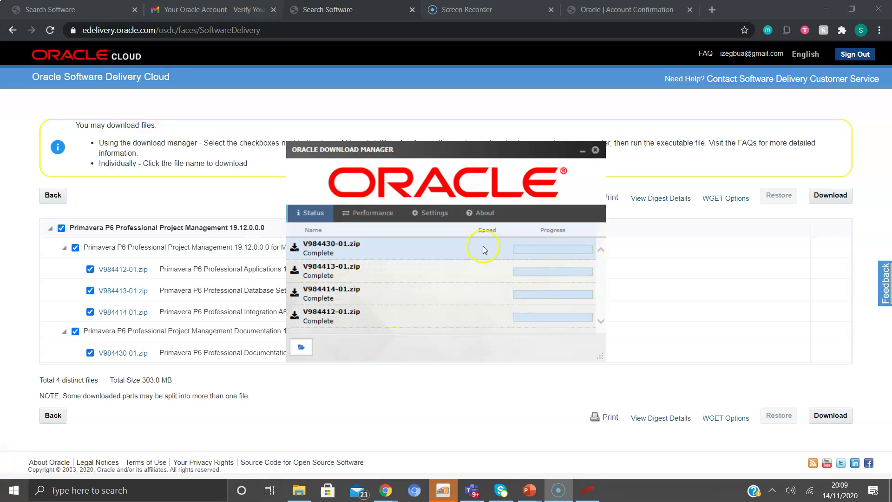
{"action": "left_click", "coordinate": [299, 490]}
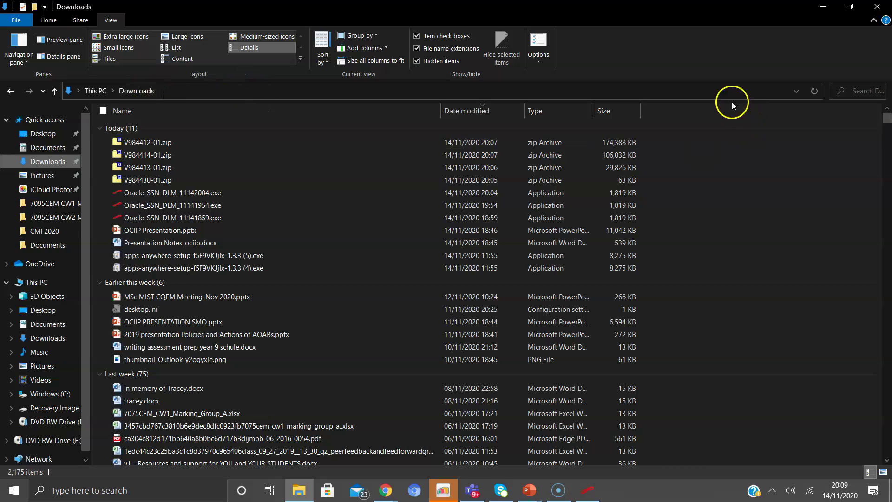
Create a new folder in Downloads named 'ORACLE Professional p6'
{"action": "right_click", "coordinate": [691, 149]}
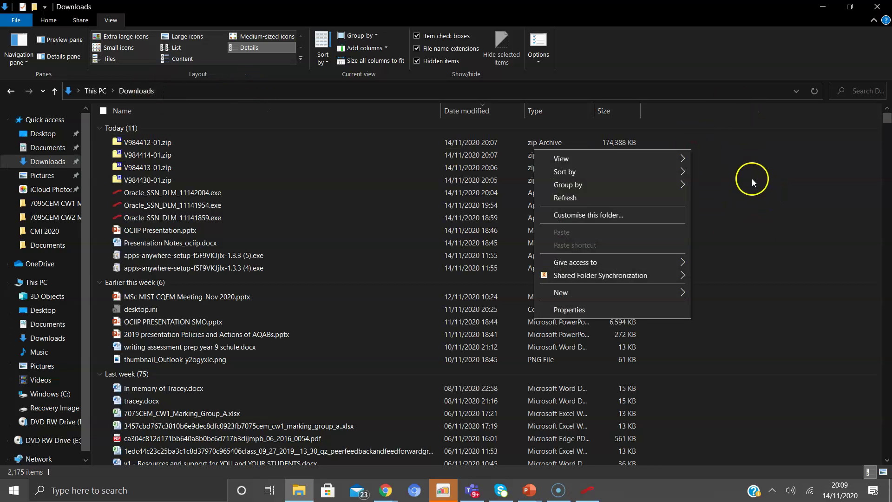
{"action": "mouse_move", "coordinate": [570, 294]}
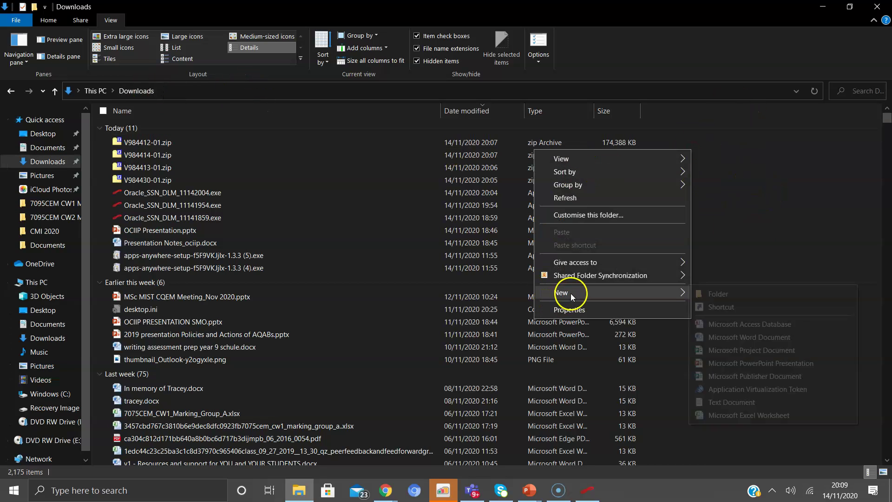
{"action": "left_click", "coordinate": [729, 293]}
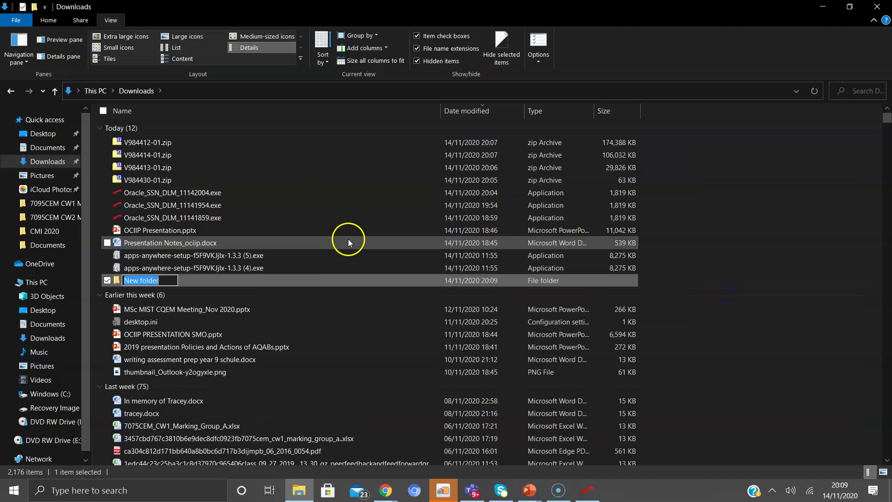
{"action": "type", "text": "ORA"}
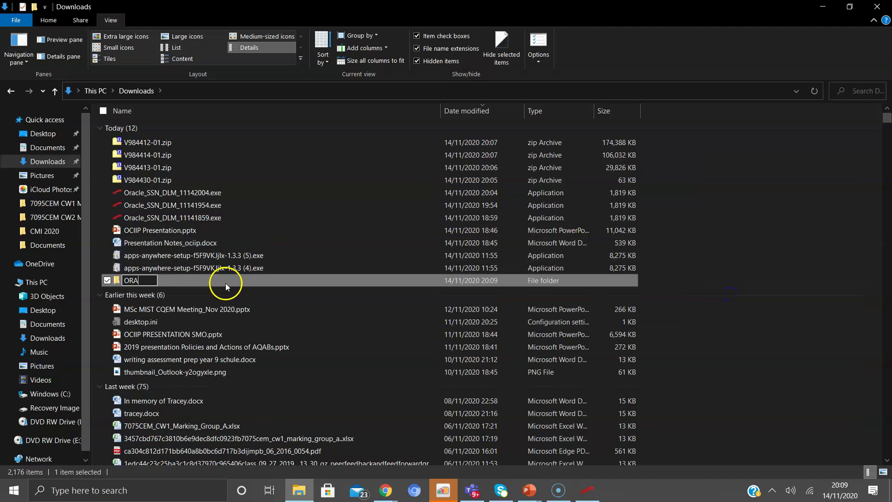
{"action": "type", "text": "CLE Professional p6"}
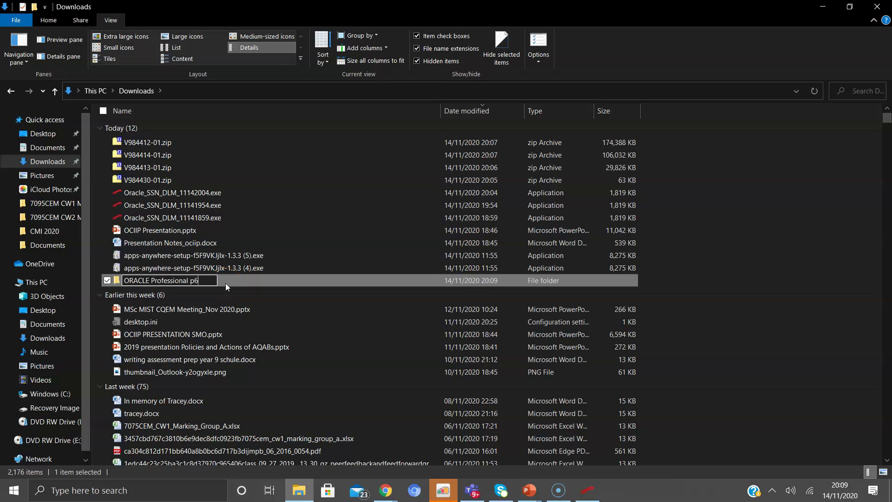
Move the four Primavera P6 zip archives into the ORACLE Professional p6 folder
{"action": "left_click", "coordinate": [241, 142]}
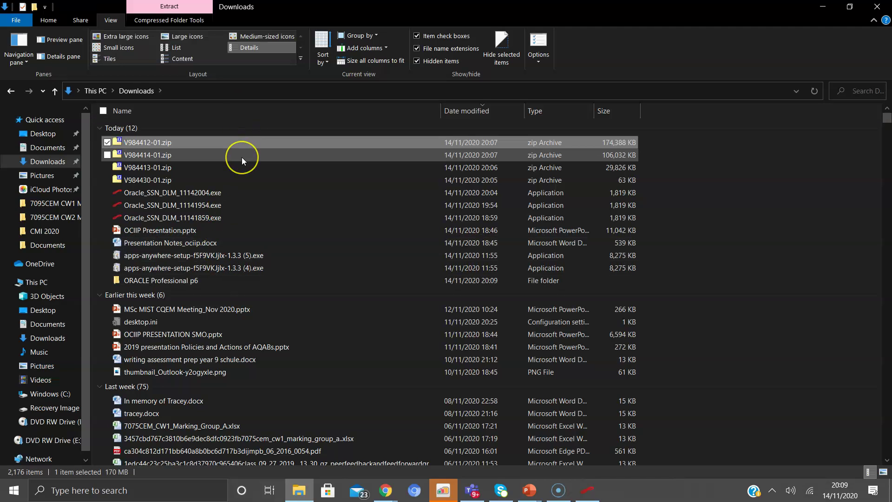
{"action": "left_click", "coordinate": [235, 181], "text": "shift"}
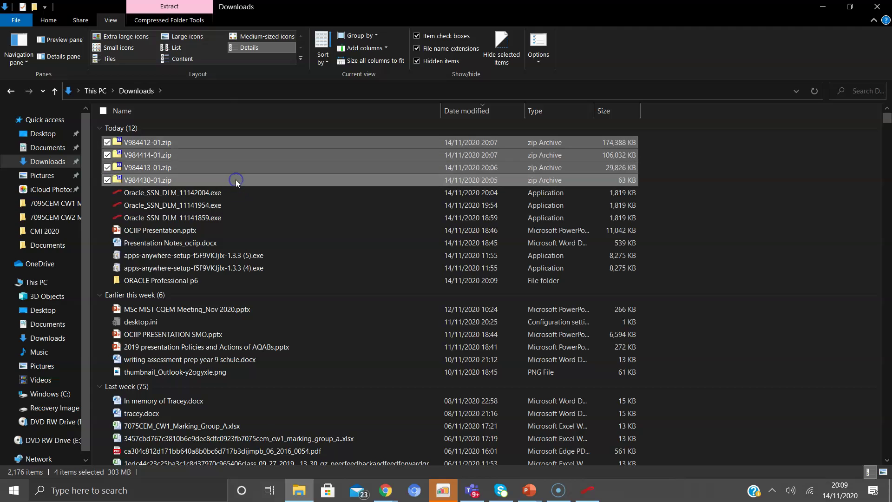
{"action": "left_click_drag", "start_coordinate": [233, 179], "coordinate": [224, 280]}
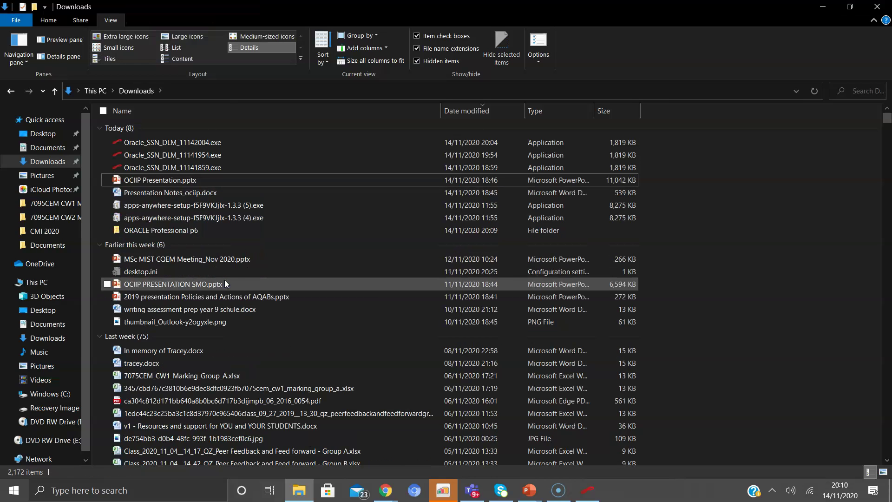
Extract all four zips with 7-Zip Extract Here, producing the P6_Pro_R1912, P6_R1912_Database and Integration_API folders
{"action": "double_click", "coordinate": [197, 229]}
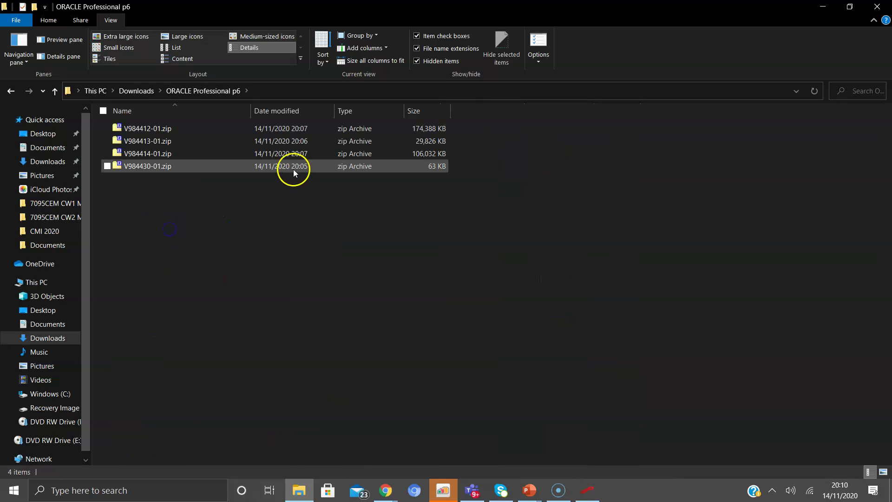
{"action": "left_click", "coordinate": [179, 131]}
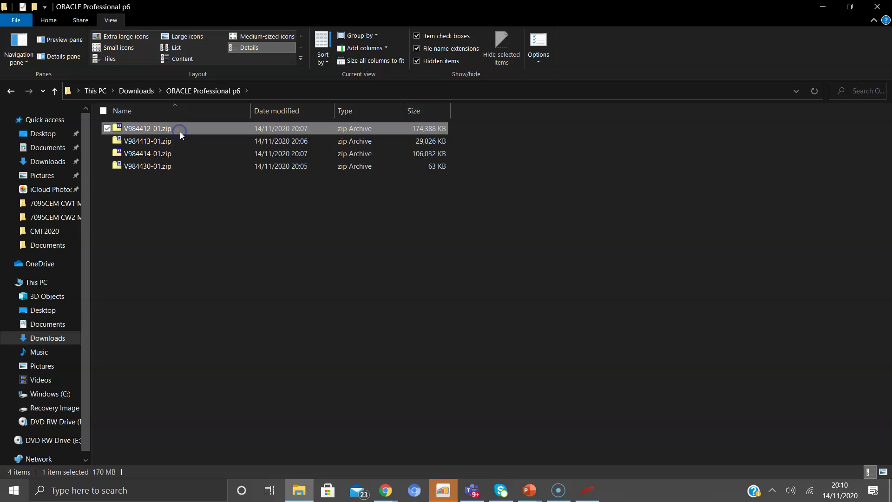
{"action": "left_click", "coordinate": [189, 164], "text": "shift"}
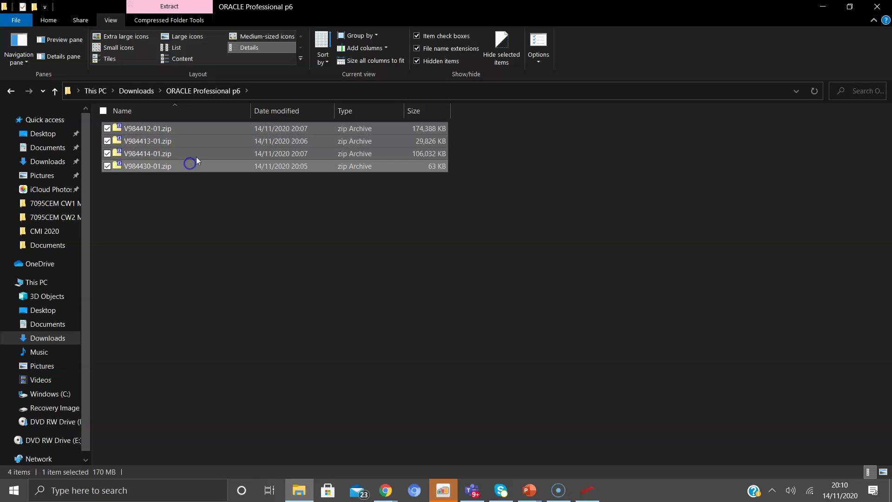
{"action": "right_click", "coordinate": [204, 144]}
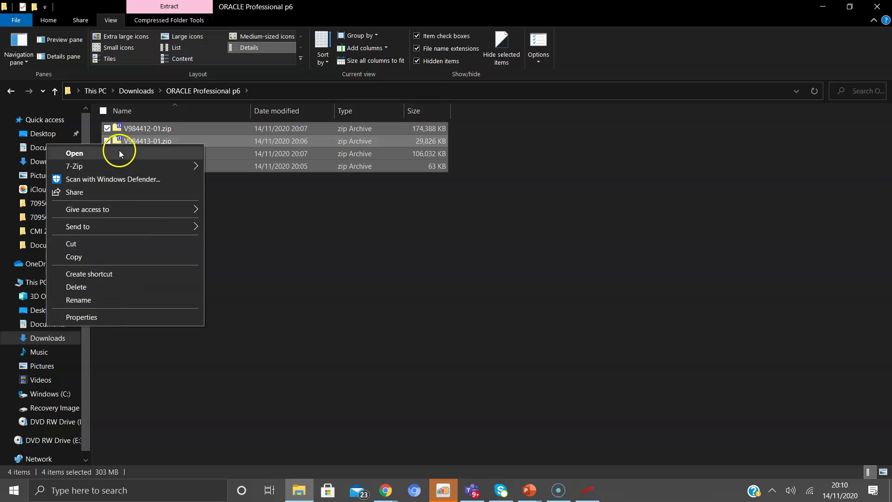
{"action": "mouse_move", "coordinate": [113, 166]}
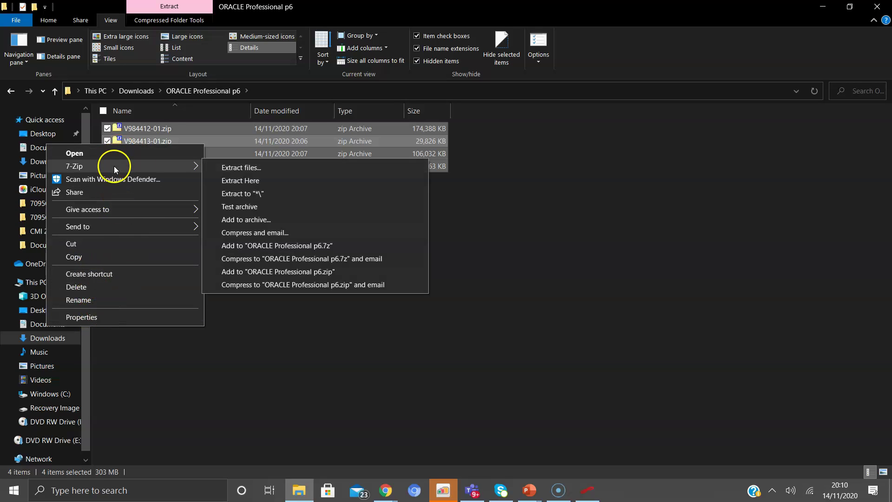
{"action": "left_click", "coordinate": [234, 182]}
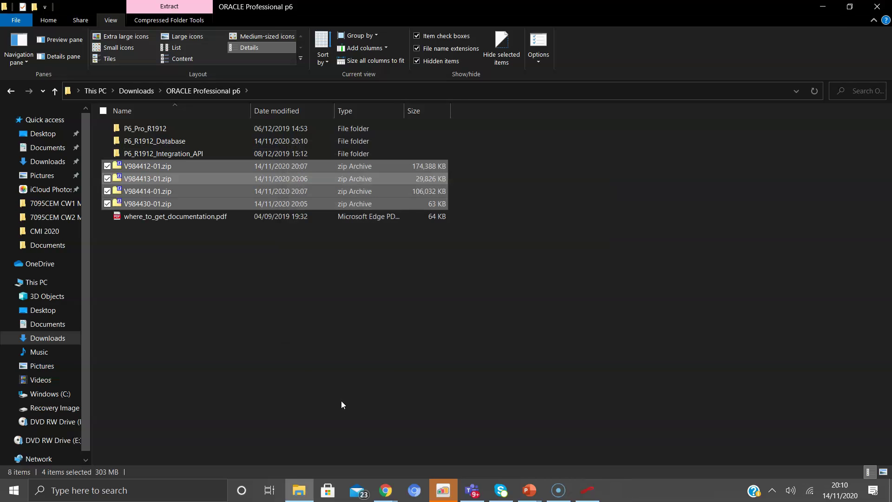
{"action": "left_click", "coordinate": [569, 205]}
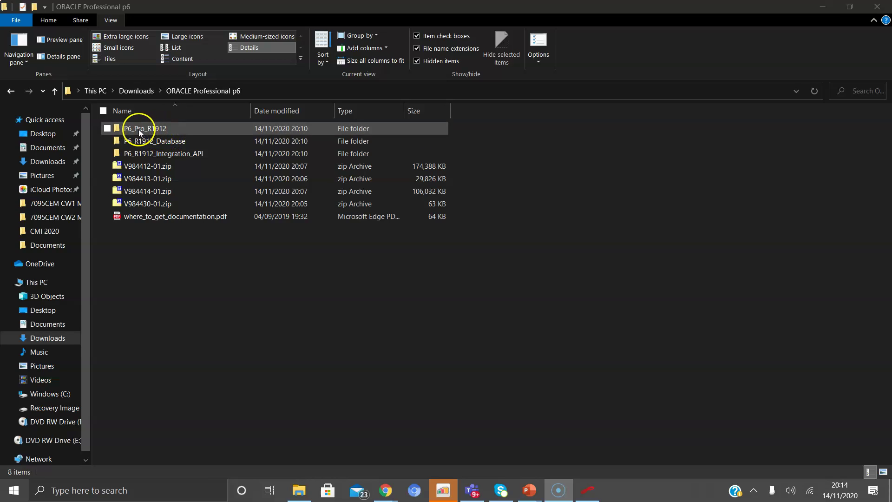
Extract P6ProfessionalSetup.zip inside P6_Pro_R1912 with 7-Zip, then launch the resulting setup.exe
{"action": "double_click", "coordinate": [168, 127]}
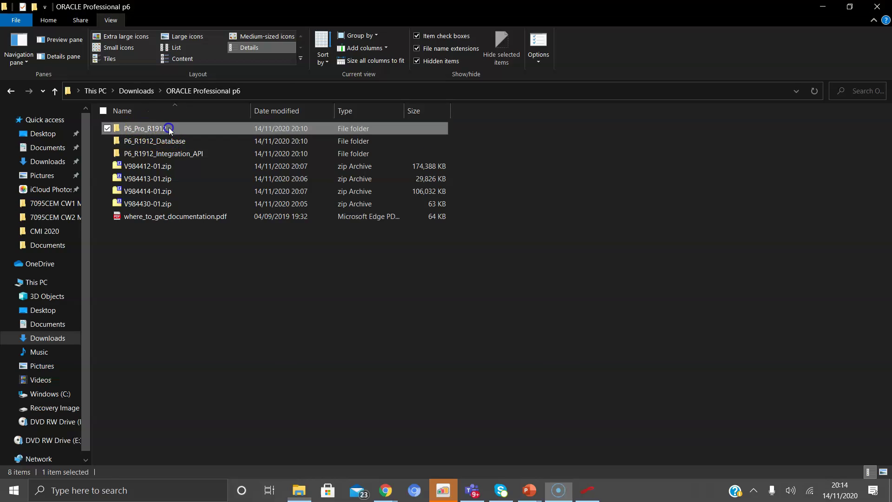
{"action": "right_click", "coordinate": [189, 129]}
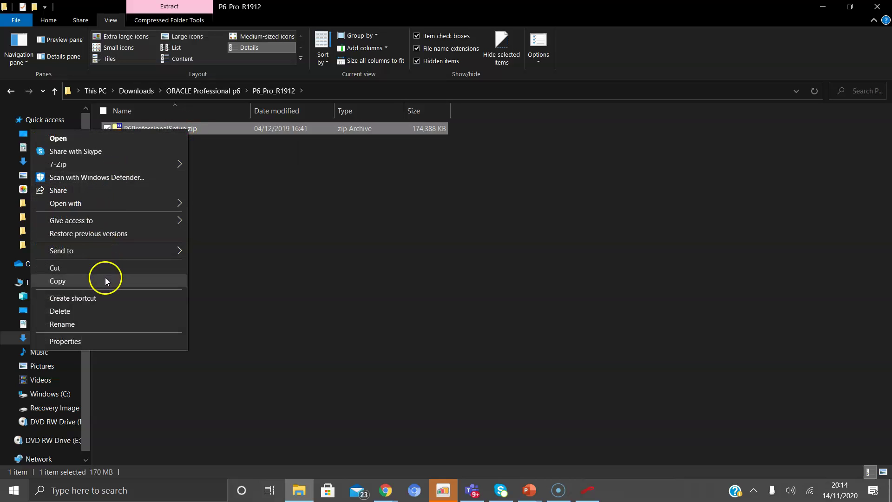
{"action": "mouse_move", "coordinate": [117, 166]}
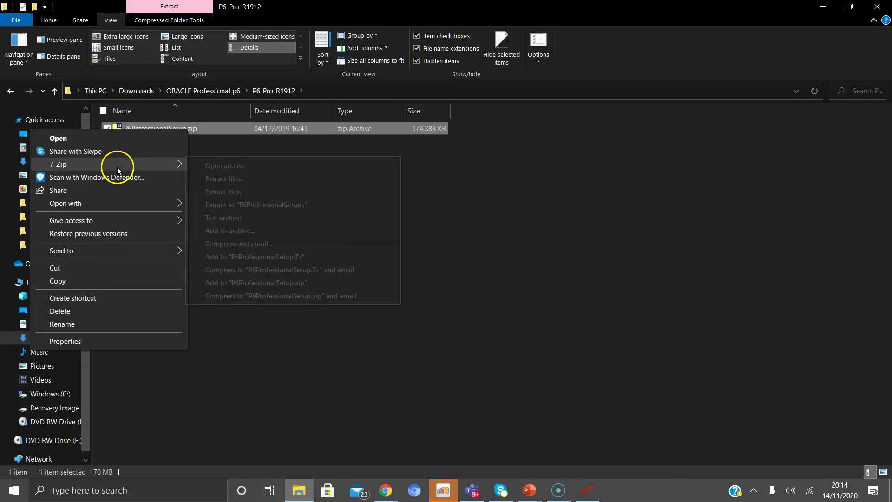
{"action": "left_click", "coordinate": [241, 190]}
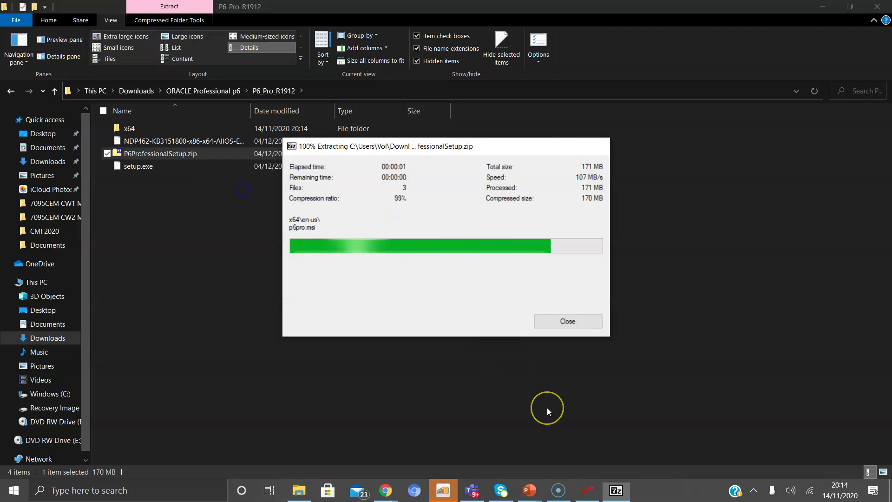
{"action": "left_click", "coordinate": [560, 323]}
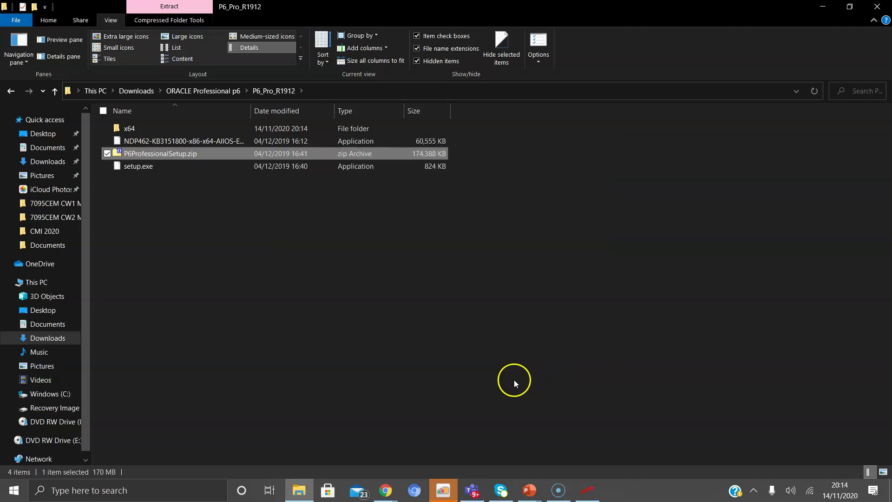
{"action": "double_click", "coordinate": [149, 166]}
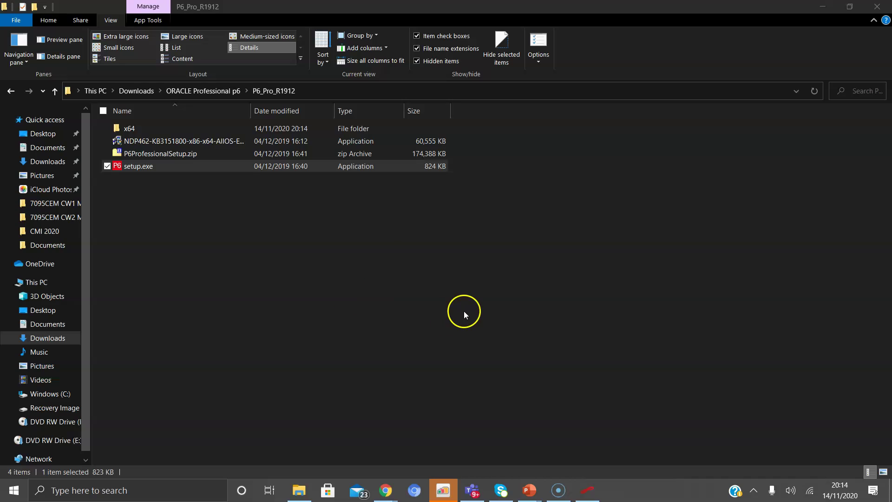
Install P6 Professional 19 (x64) using the Typical installation type
{"action": "double_click", "coordinate": [214, 167]}
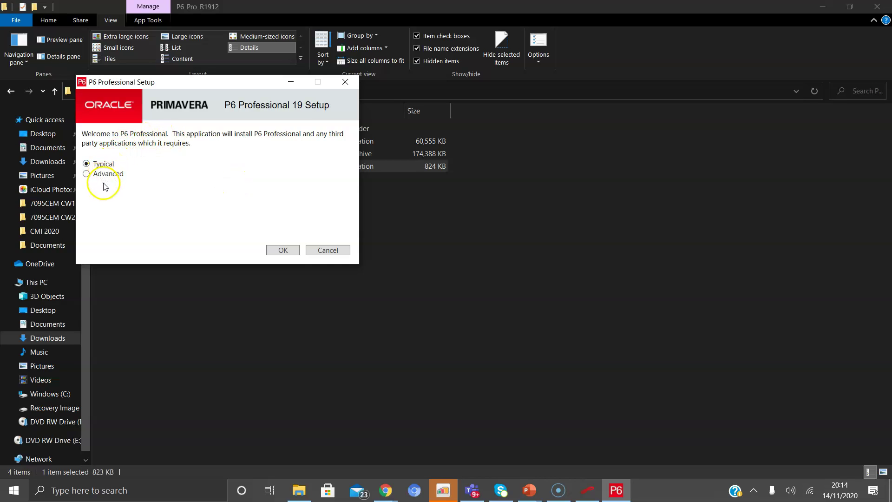
{"action": "left_click", "coordinate": [108, 163]}
{"action": "left_click", "coordinate": [284, 251]}
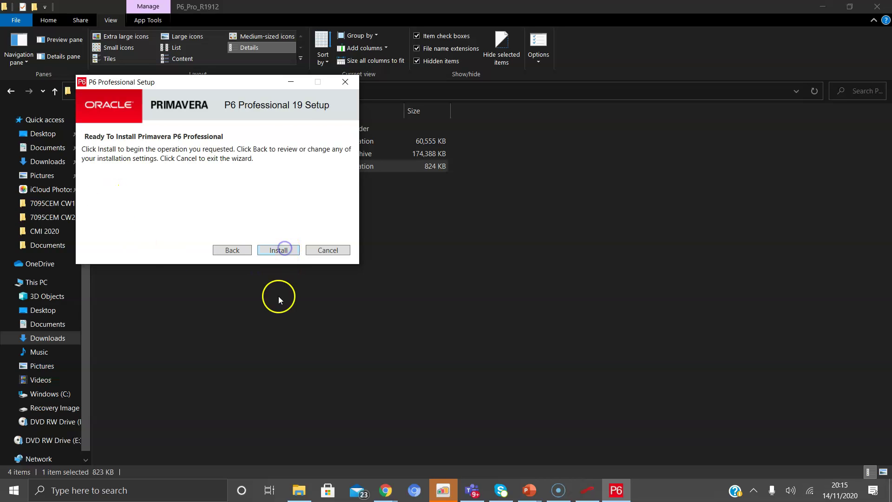
{"action": "left_click", "coordinate": [278, 250]}
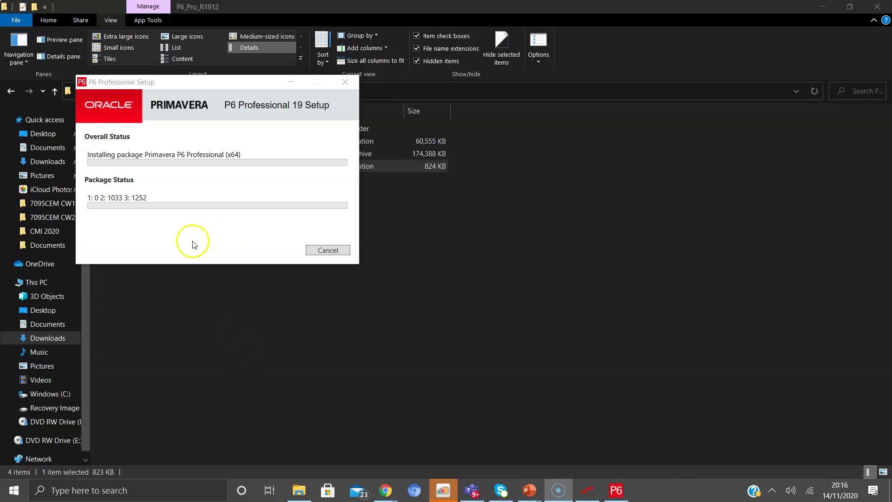
{"action": "left_click", "coordinate": [192, 241]}
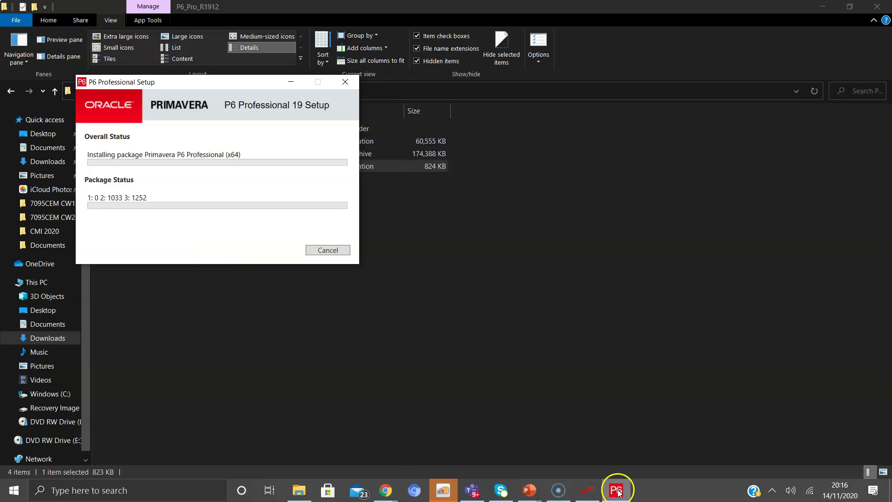
{"action": "mouse_move", "coordinate": [618, 491]}
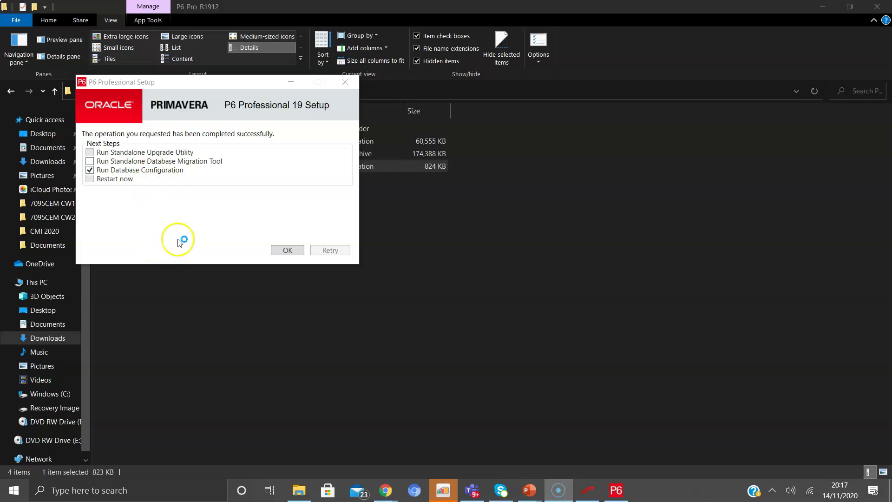
Run Database Configuration, pick the P6 Pro Standalone (SQLite) driver, and choose to add a new standalone database
{"action": "left_click", "coordinate": [284, 251]}
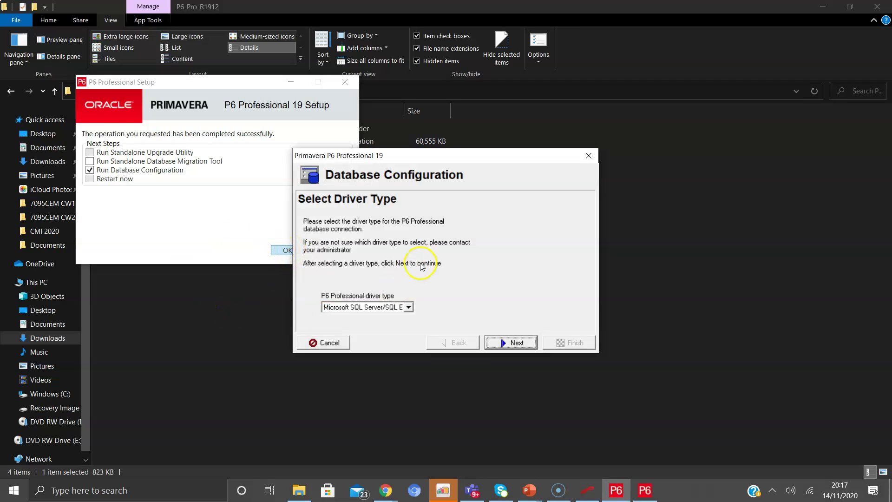
{"action": "left_click", "coordinate": [408, 307]}
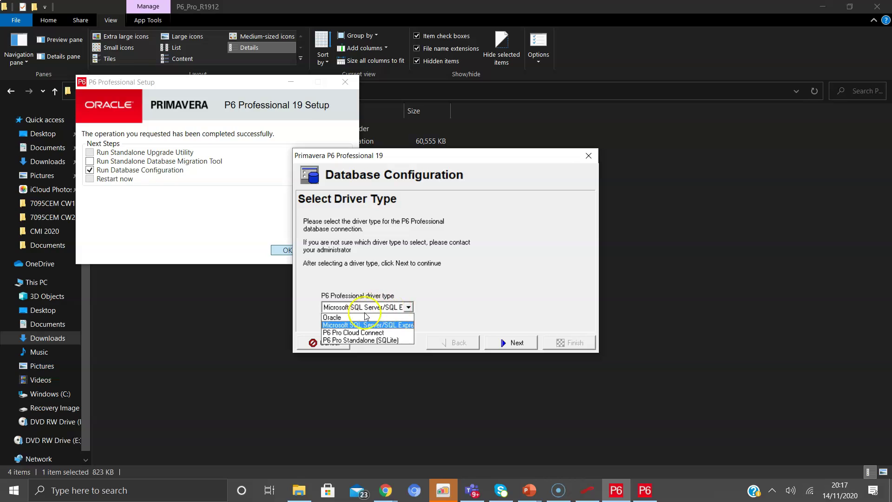
{"action": "left_click", "coordinate": [362, 340]}
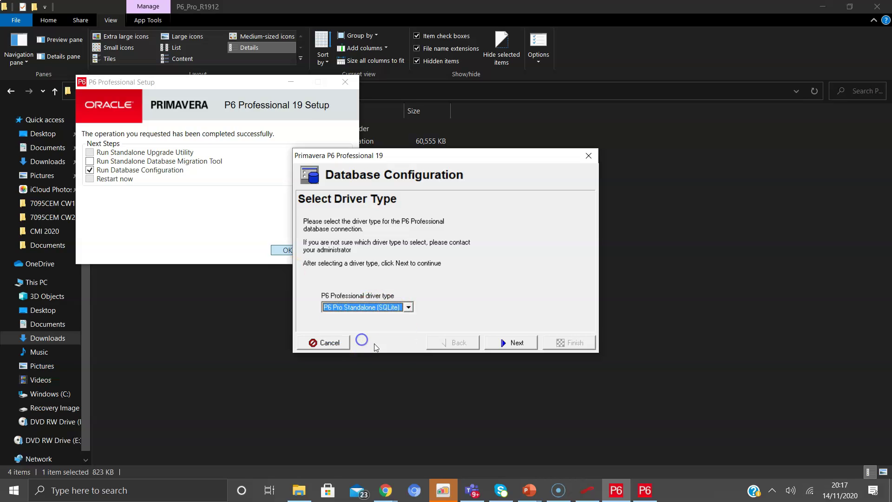
{"action": "left_click", "coordinate": [505, 344]}
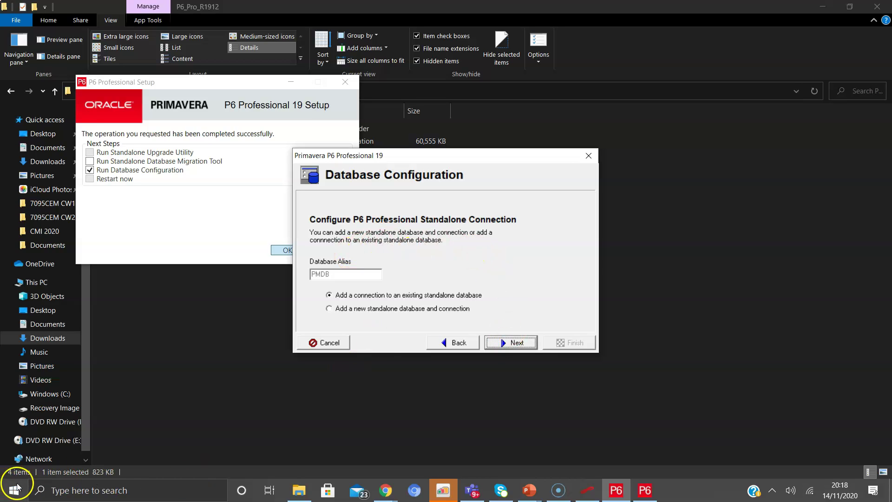
{"action": "left_click", "coordinate": [17, 483]}
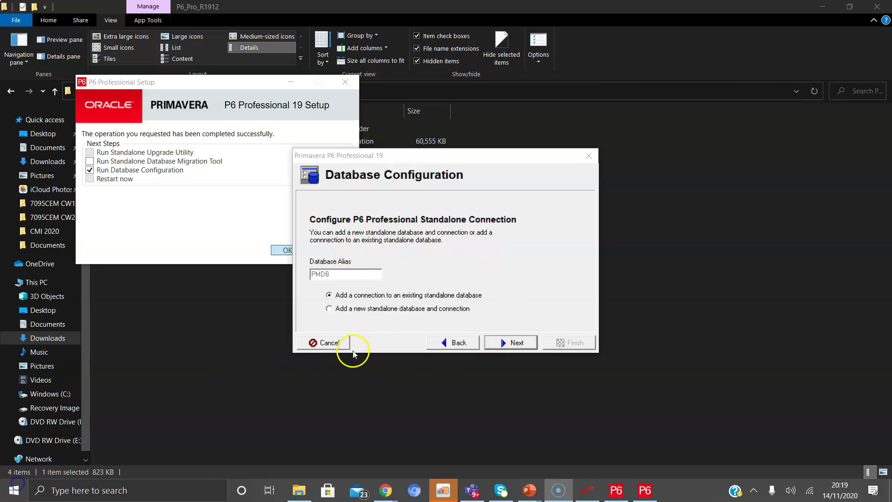
{"action": "left_click", "coordinate": [350, 311]}
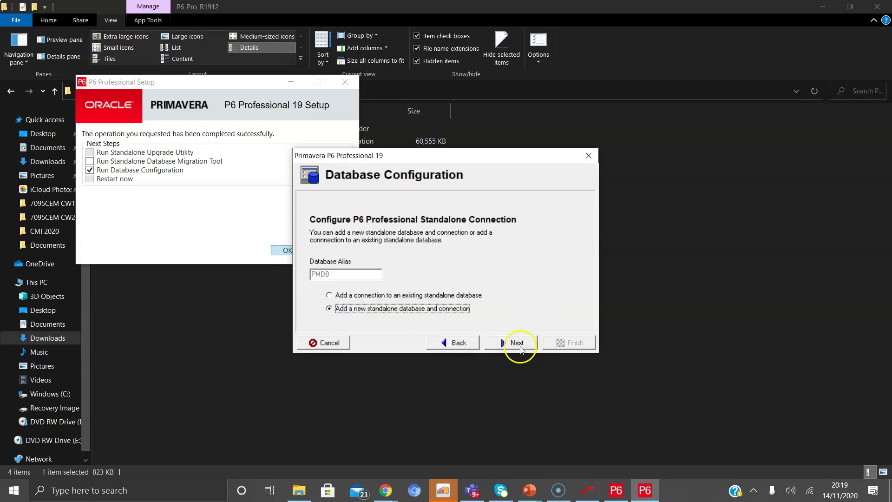
Enter and confirm the admin user's password and keep USD as the base currency
{"action": "left_click", "coordinate": [515, 344]}
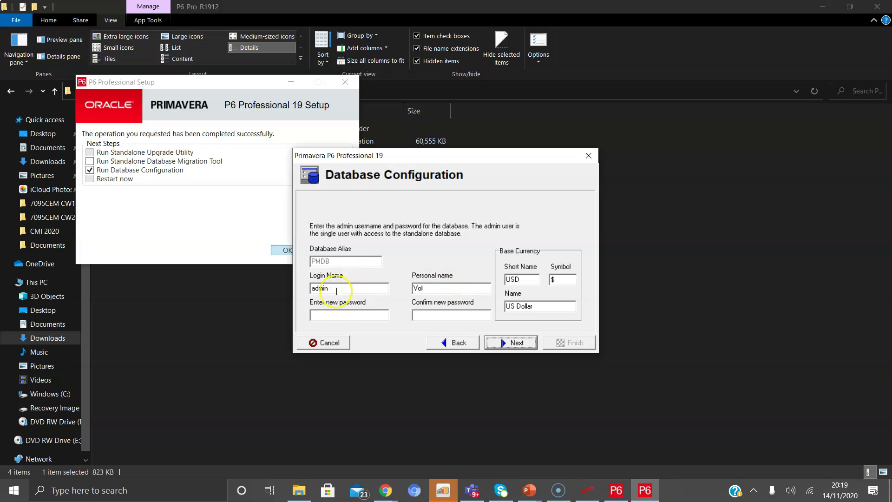
{"action": "left_click", "coordinate": [332, 316]}
{"action": "key", "text": "ctrl+v"}
{"action": "left_click", "coordinate": [423, 314]}
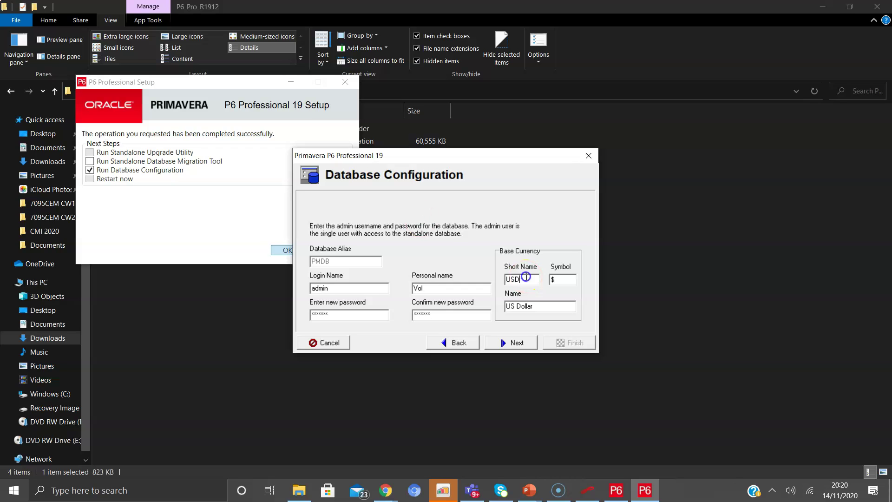
{"action": "left_click", "coordinate": [526, 279]}
{"action": "left_click_drag", "start_coordinate": [534, 279], "coordinate": [497, 279]}
Create the PPMDBSQLite.db database with sample data as PMDB and finish the configuration
{"action": "left_click", "coordinate": [519, 342]}
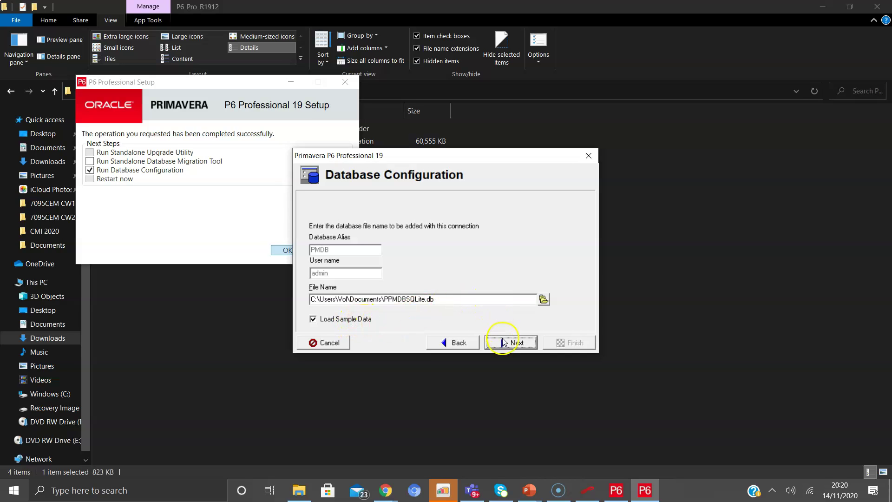
{"action": "left_click", "coordinate": [505, 344]}
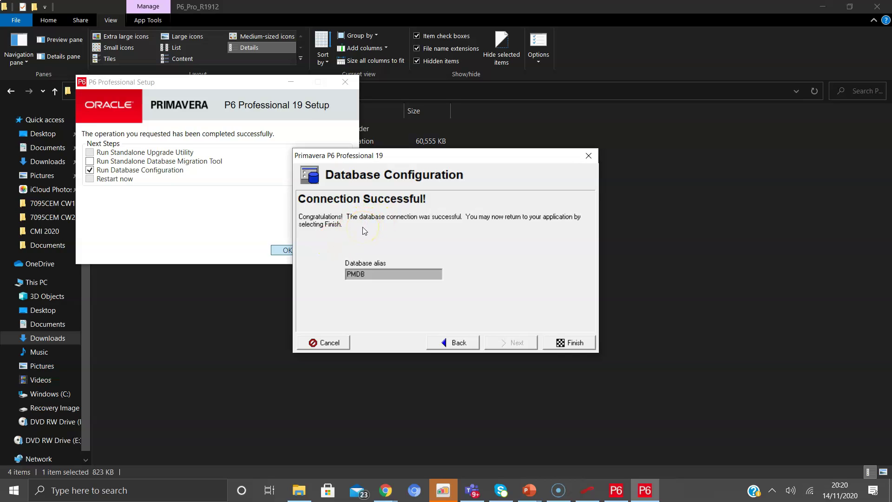
{"action": "left_click", "coordinate": [549, 345]}
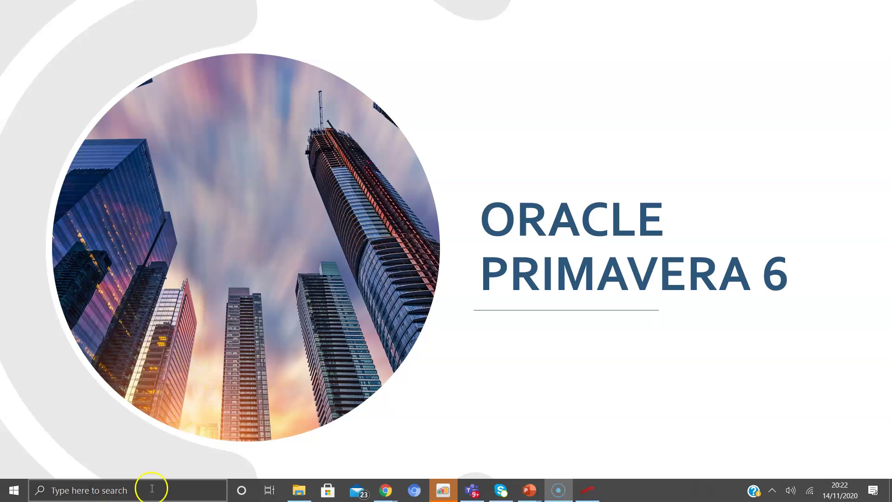
Search 'primav' in Windows Start and launch P6 Professional 19 (x64) from Best match
{"action": "left_click", "coordinate": [152, 489]}
{"action": "type", "text": "p"}
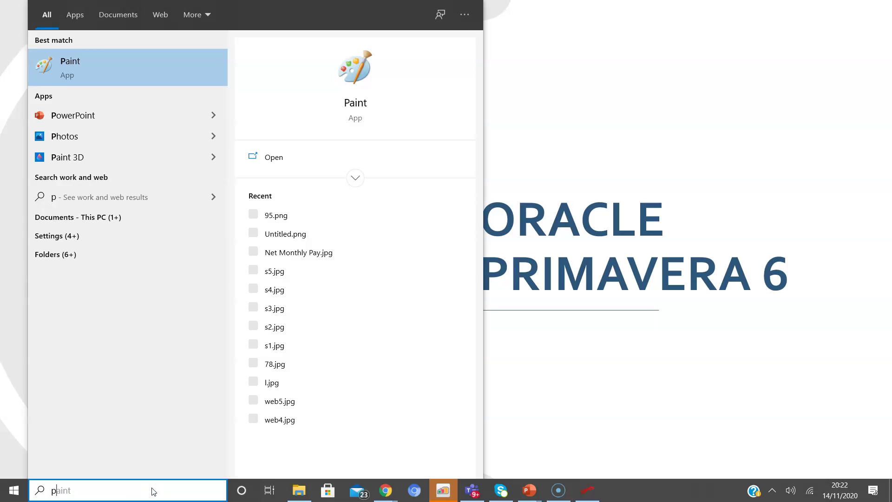
{"action": "type", "text": "rim"}
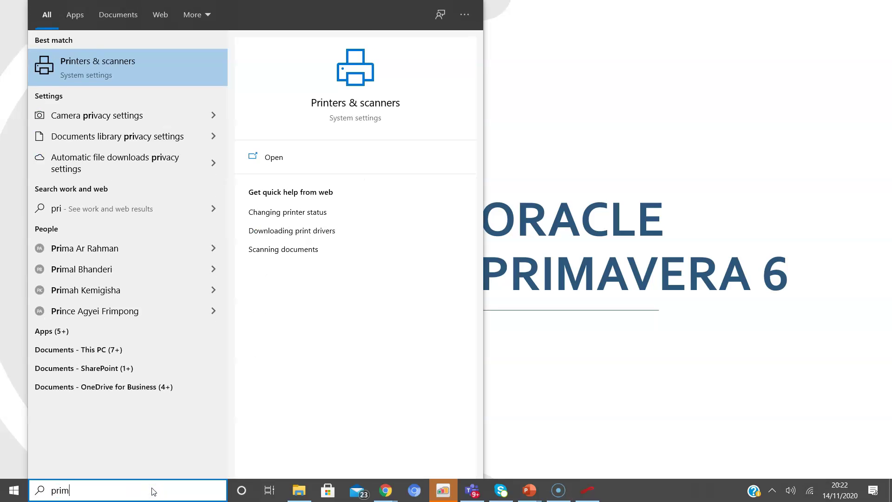
{"action": "type", "text": "a"}
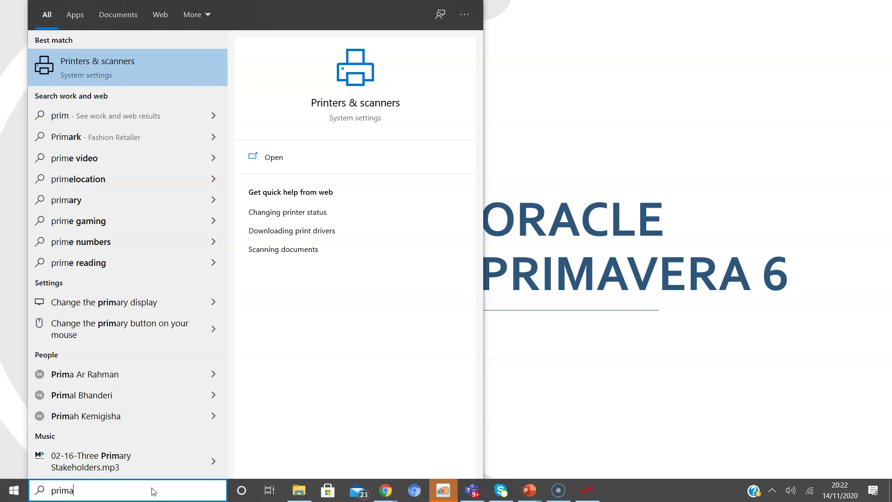
{"action": "type", "text": "v"}
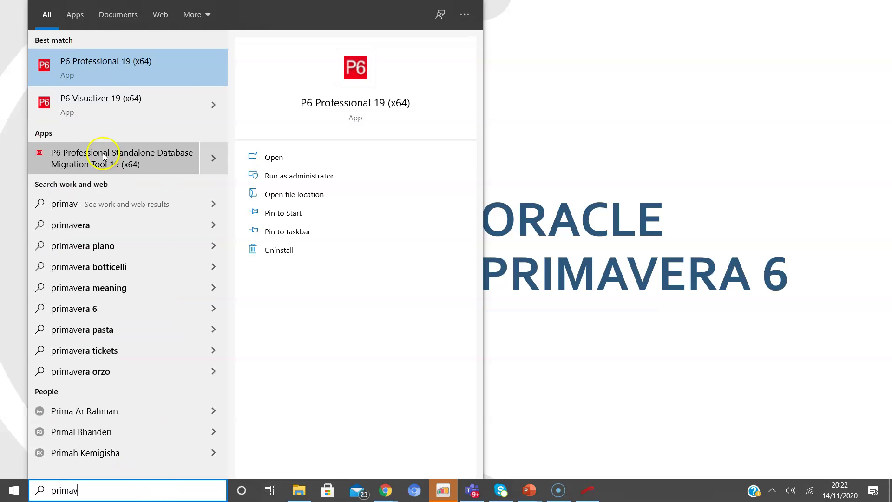
{"action": "left_click", "coordinate": [134, 64]}
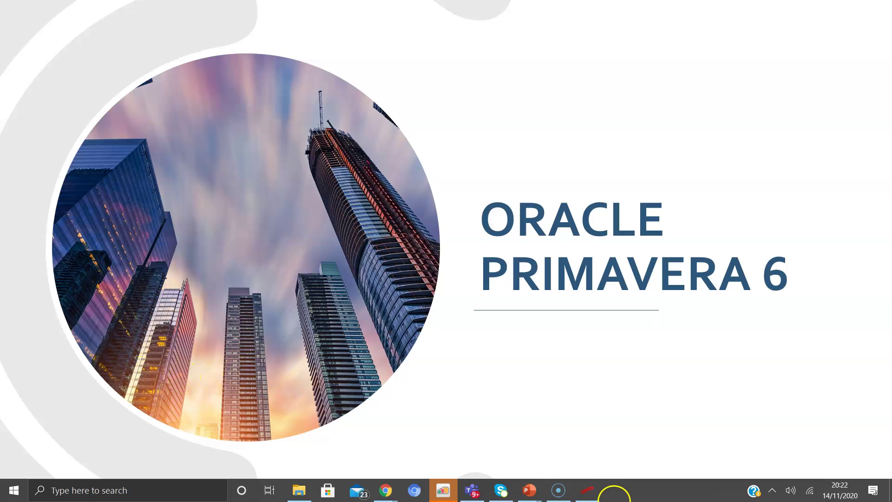
{"action": "left_click", "coordinate": [591, 492]}
Log in to the PMDB database with the admin login name and its password
{"action": "left_click", "coordinate": [594, 497]}
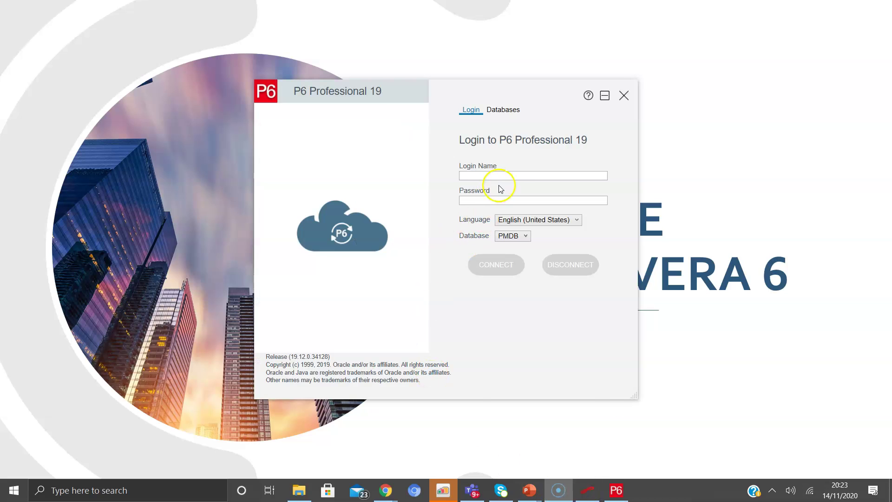
{"action": "left_click", "coordinate": [506, 175]}
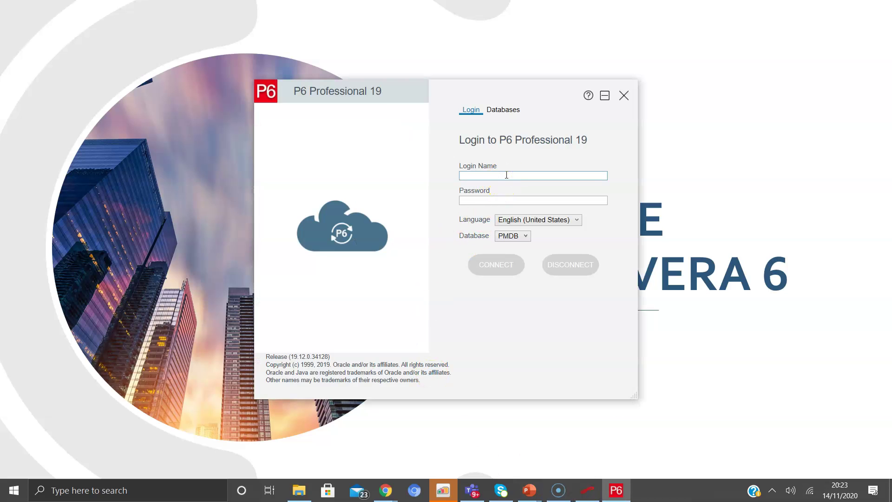
{"action": "type", "text": "admin"}
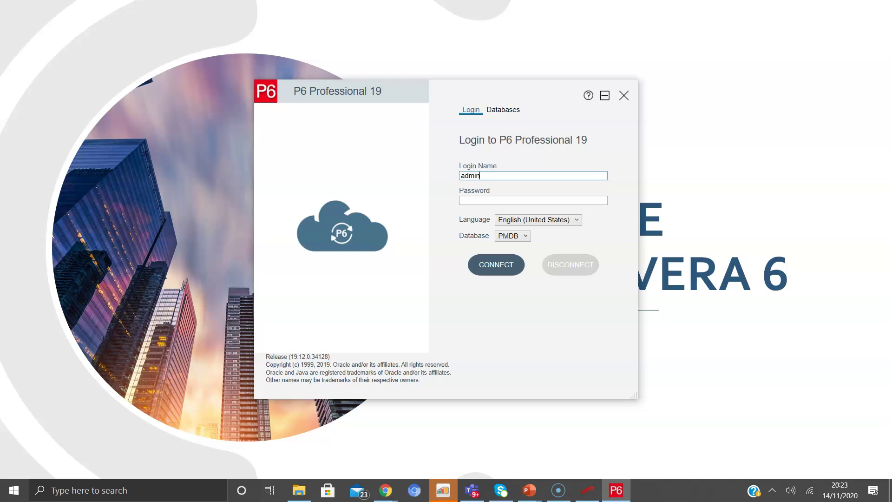
{"action": "left_click", "coordinate": [500, 200]}
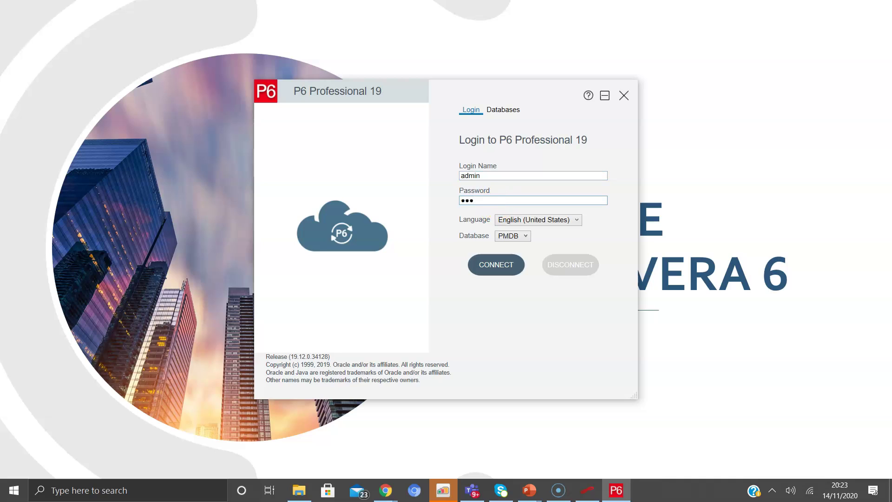
{"action": "left_click", "coordinate": [490, 265]}
{"action": "left_click", "coordinate": [489, 264]}
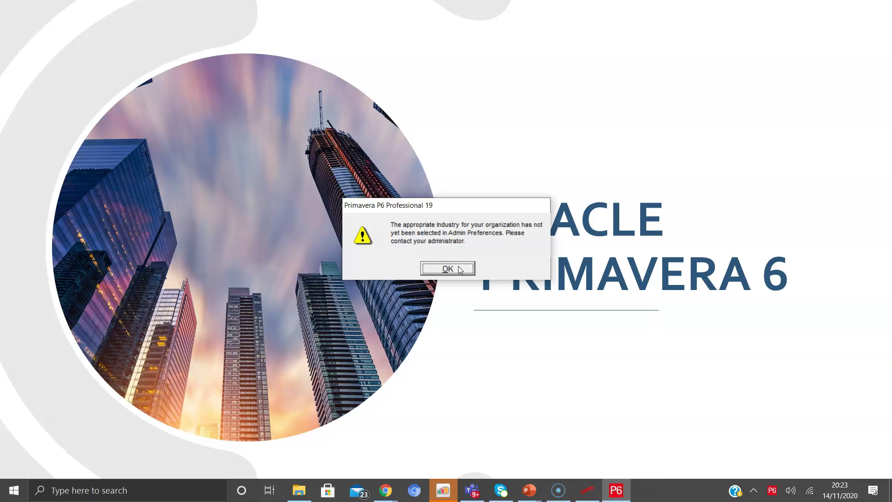
Dismiss the warning and select Engineering and Construction under Admin Preferences > Industry
{"action": "left_click", "coordinate": [459, 269]}
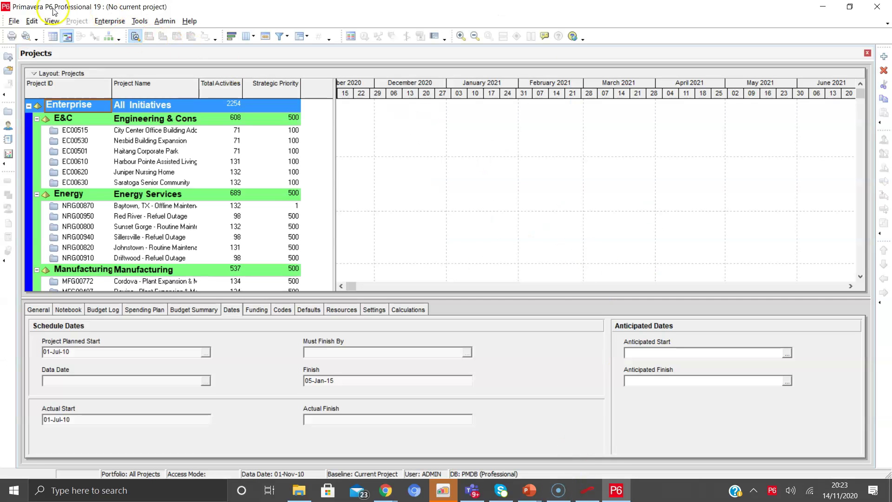
{"action": "left_click", "coordinate": [165, 21]}
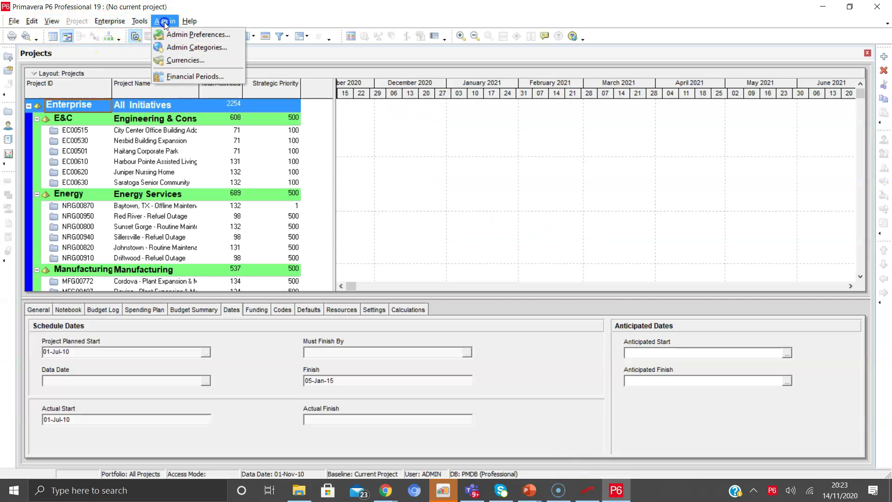
{"action": "left_click", "coordinate": [171, 35]}
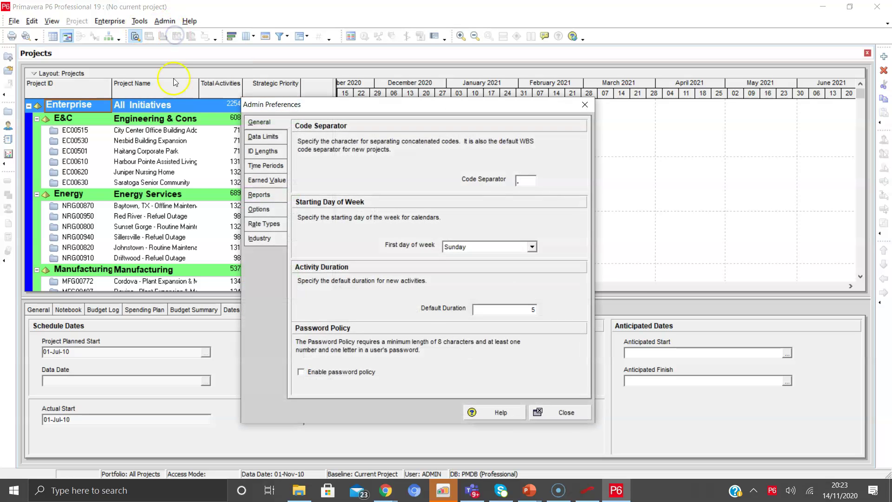
{"action": "left_click", "coordinate": [260, 240]}
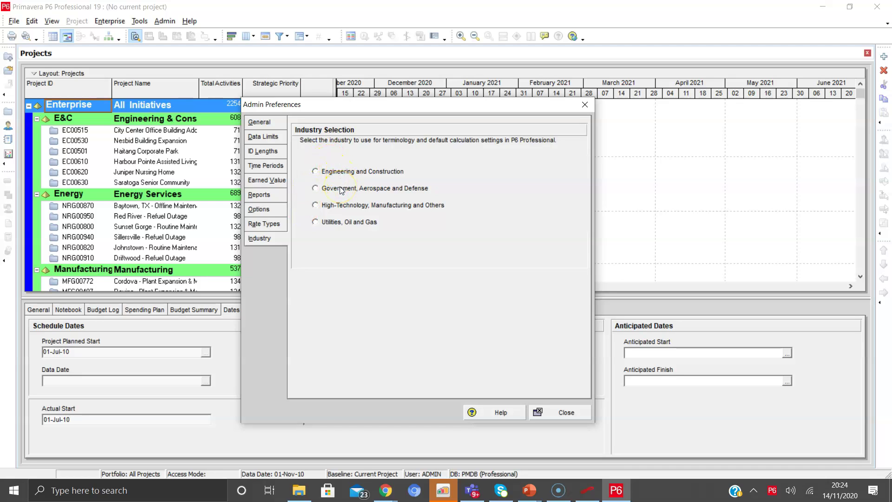
{"action": "left_click", "coordinate": [353, 171]}
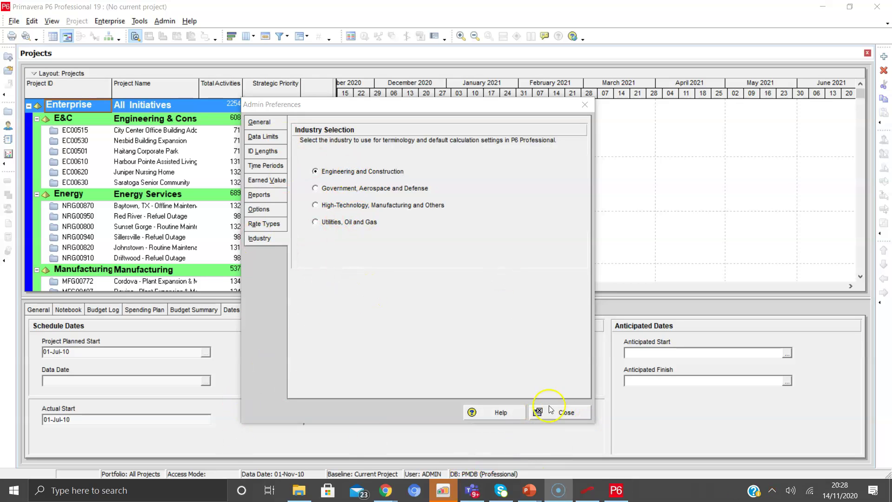
{"action": "left_click", "coordinate": [567, 413]}
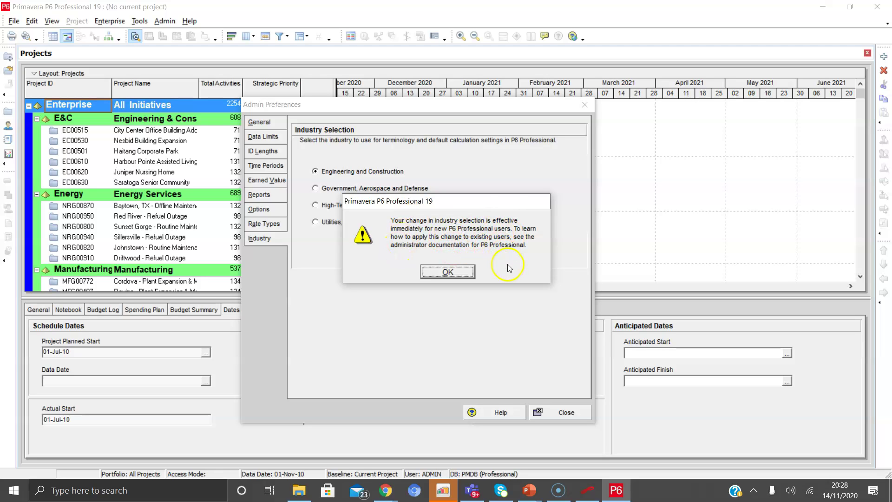
{"action": "left_click", "coordinate": [448, 272]}
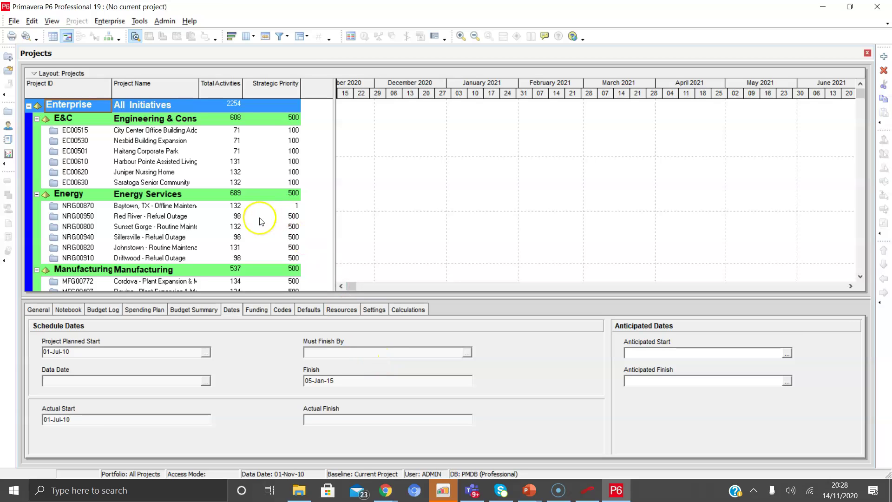
Exit P6 Professional 19 from the File menu, confirming with Yes
{"action": "left_click", "coordinate": [14, 22]}
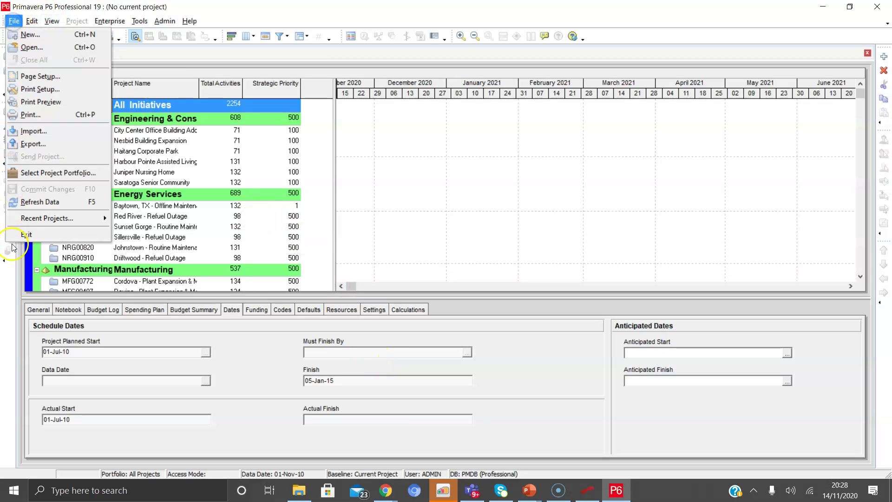
{"action": "left_click", "coordinate": [27, 237]}
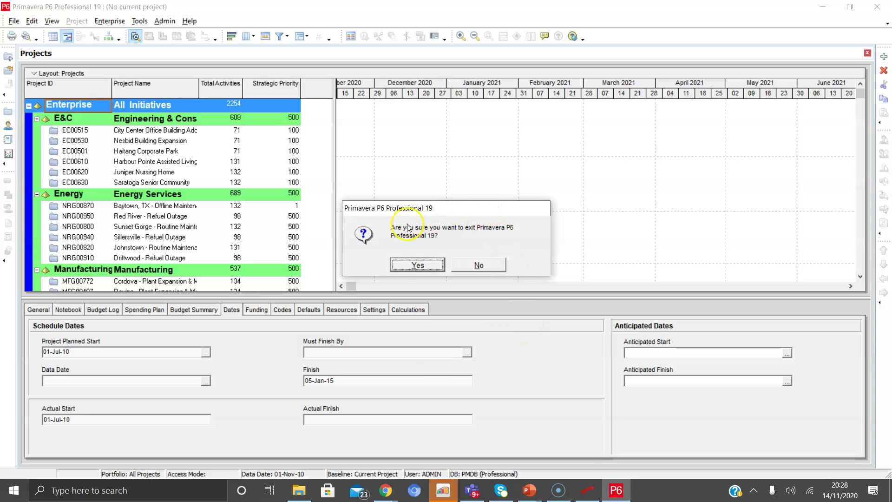
{"action": "left_click", "coordinate": [409, 268]}
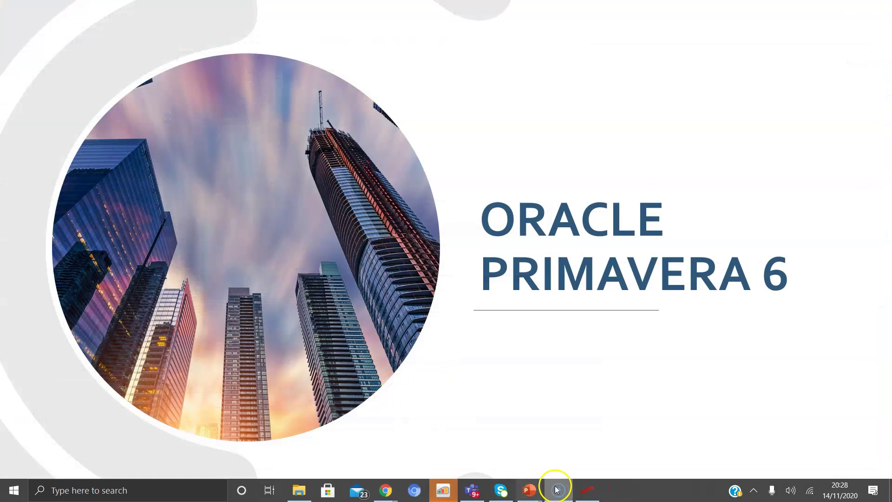
Relaunch P6 Professional 19 from Windows Start recent apps and connect to the database
{"action": "left_click", "coordinate": [68, 490]}
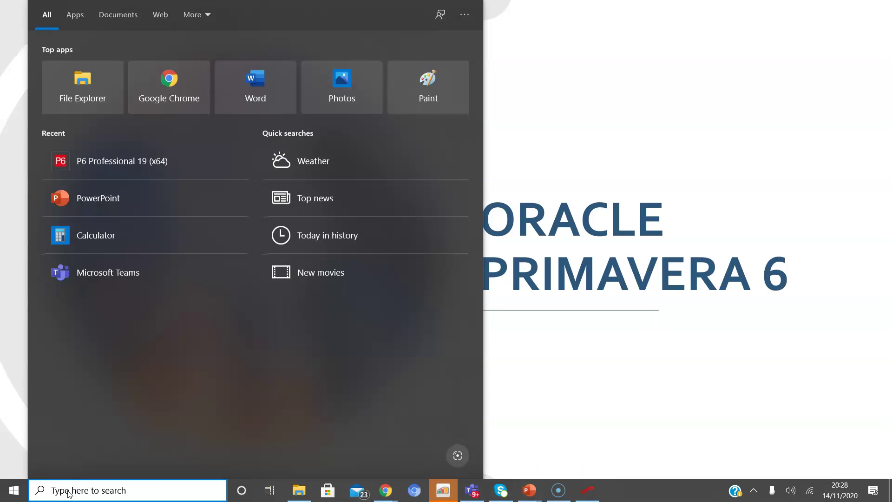
{"action": "left_click", "coordinate": [96, 168]}
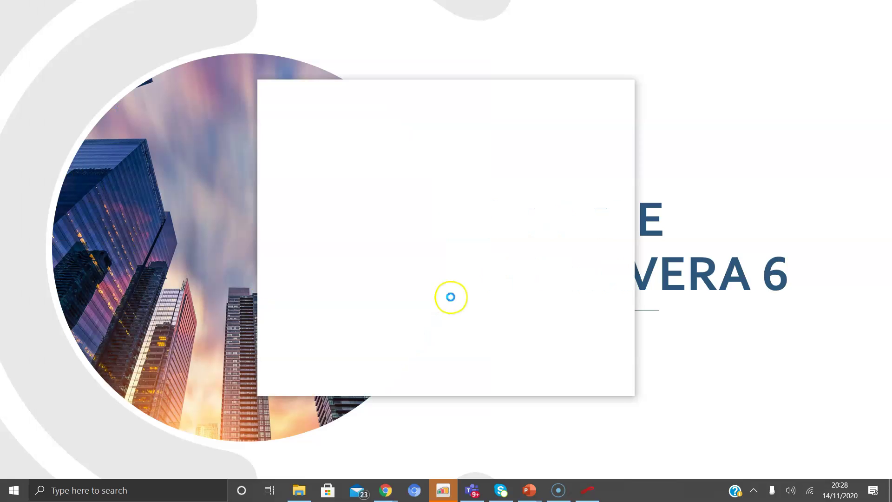
{"action": "left_click", "coordinate": [495, 267]}
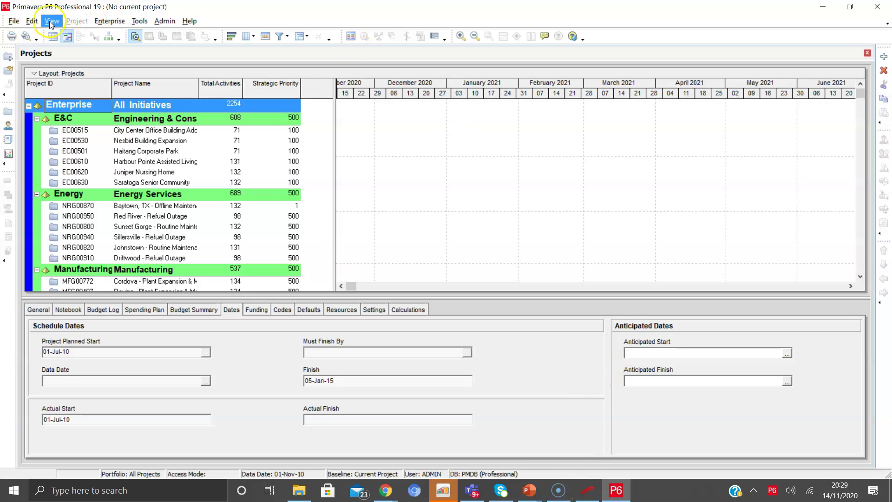
{"action": "left_click", "coordinate": [12, 21]}
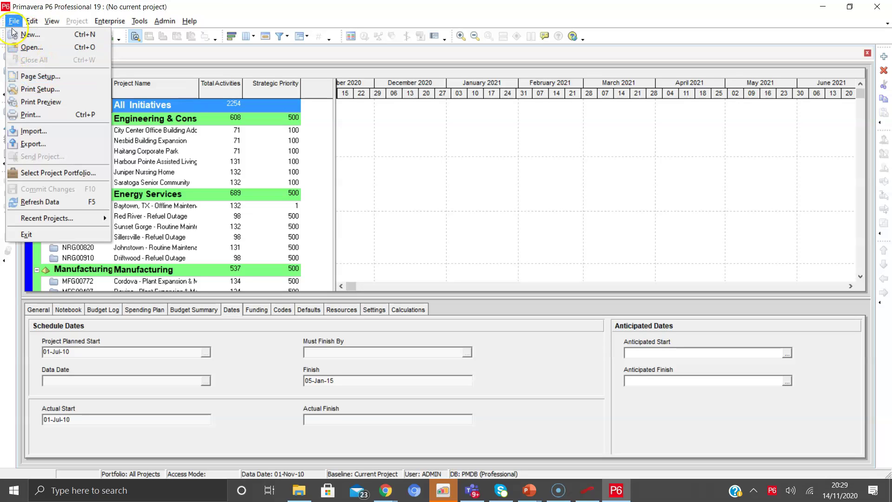
{"action": "left_click", "coordinate": [13, 21]}
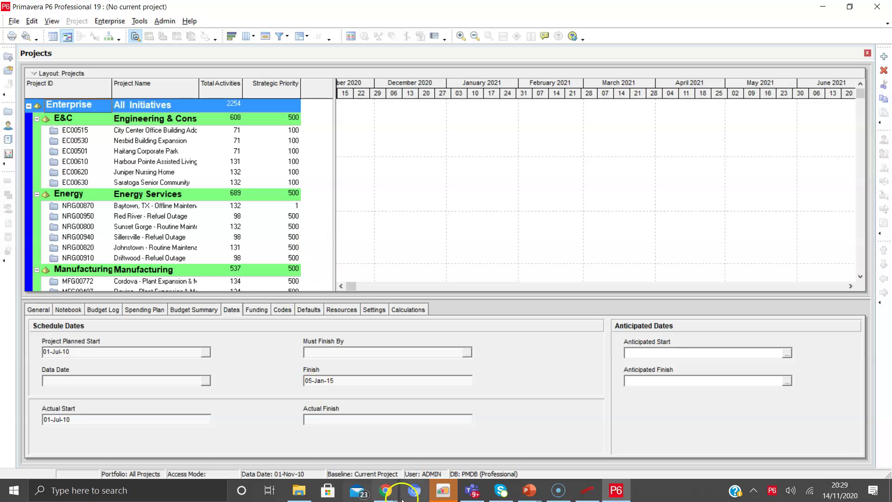
{"action": "left_click", "coordinate": [559, 493]}
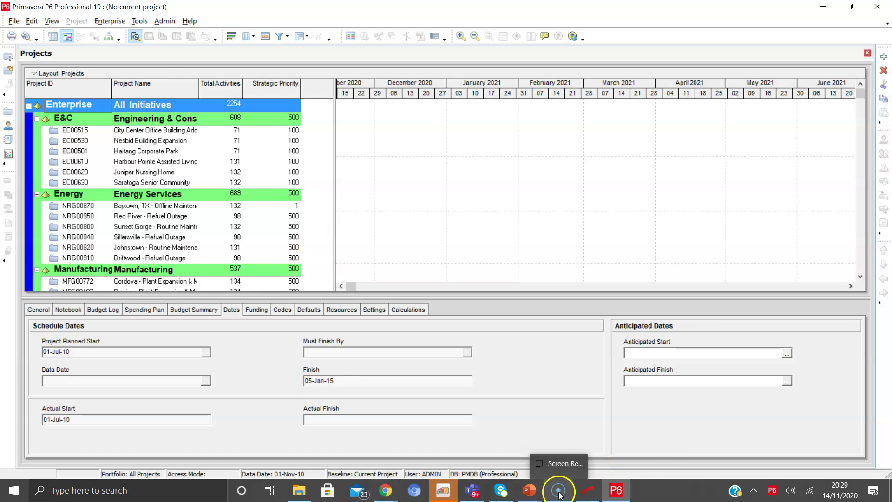